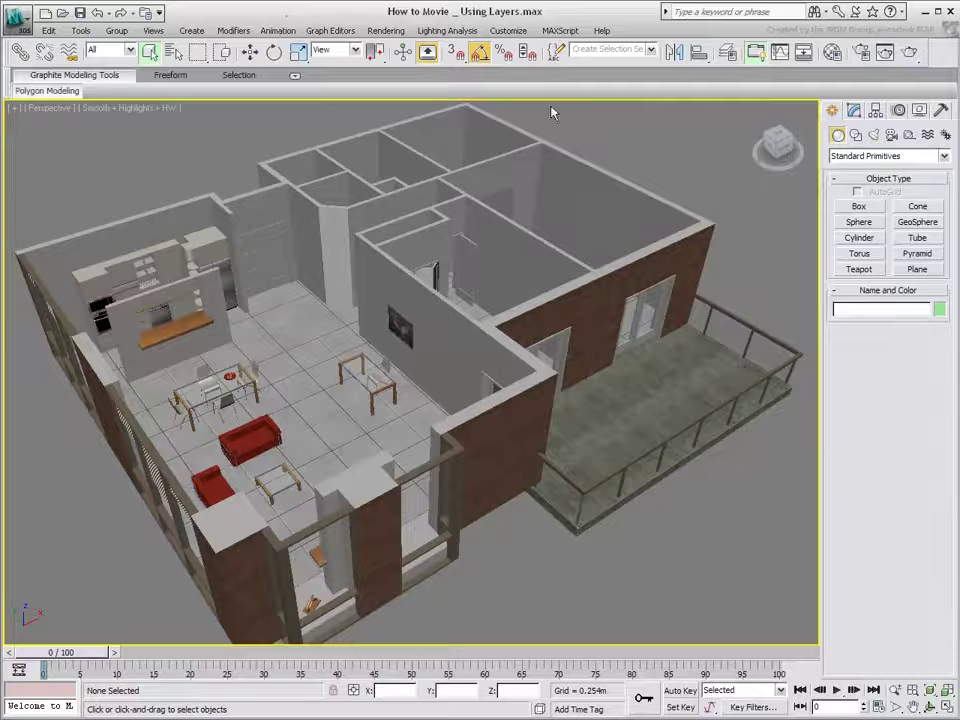
Step: Toggle Default to By Layer for New Nodes and New Lights Renderable By Layer in the general preferences, then cancel
left_click(512, 32)
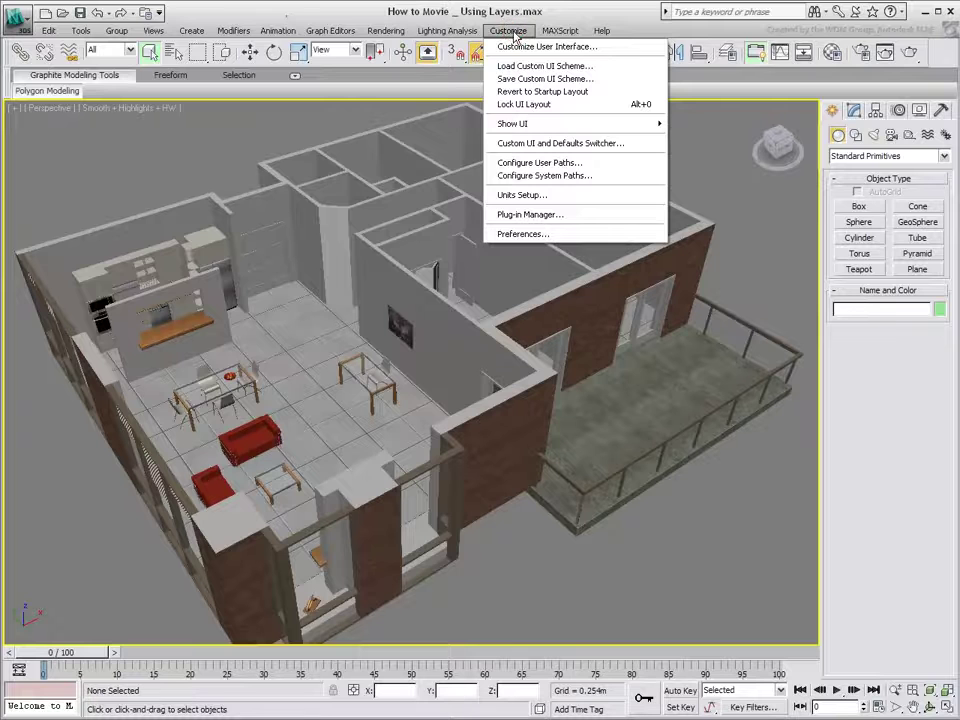
left_click(522, 233)
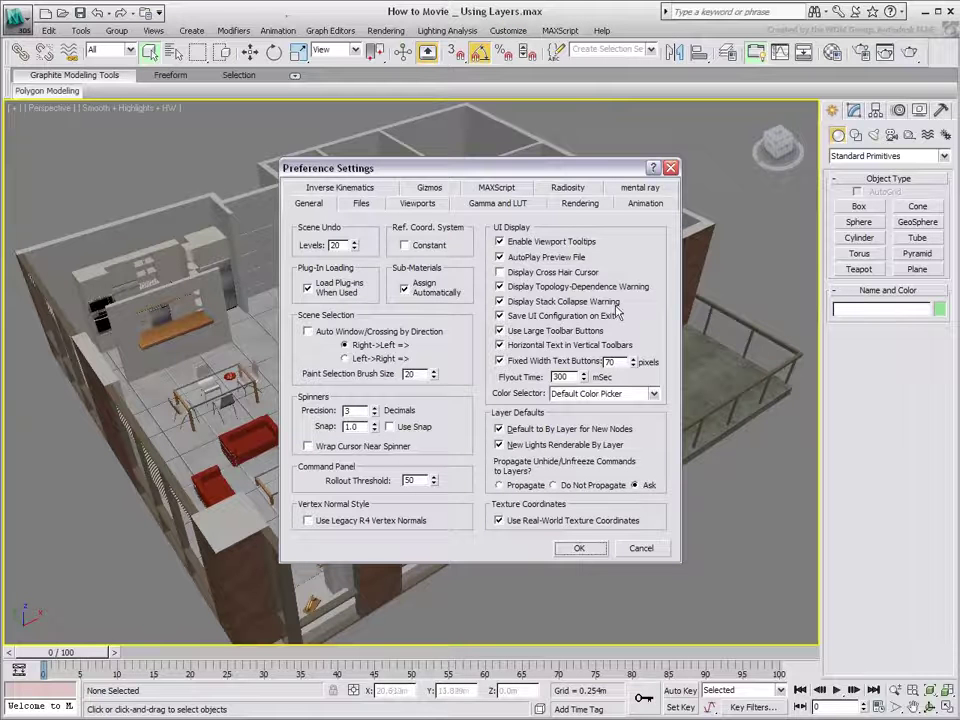
left_click(537, 432)
left_click(536, 447)
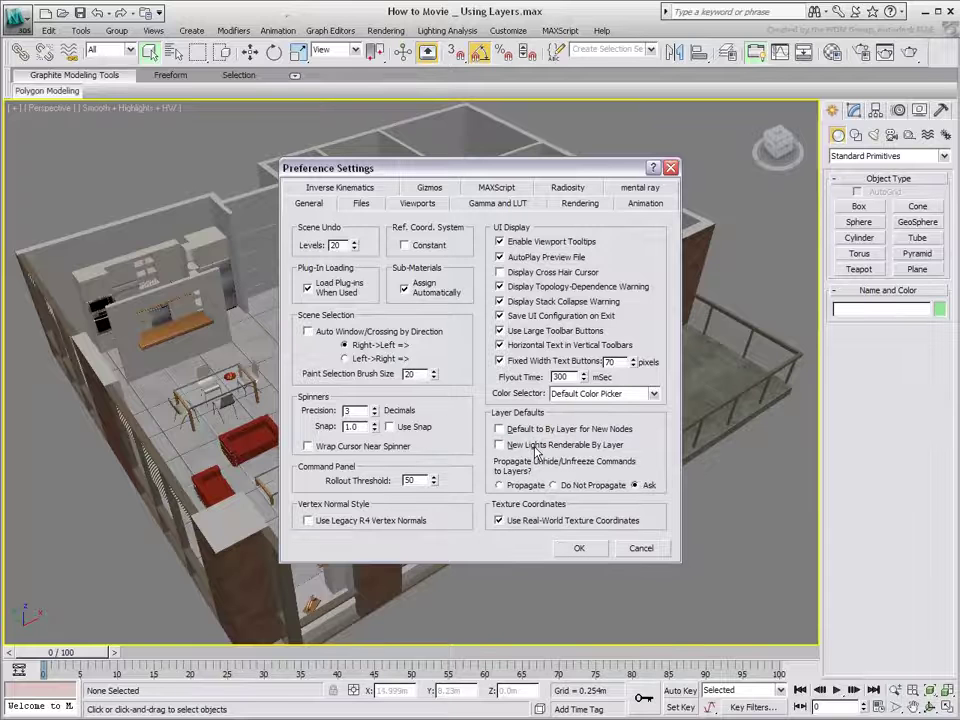
left_click(537, 432)
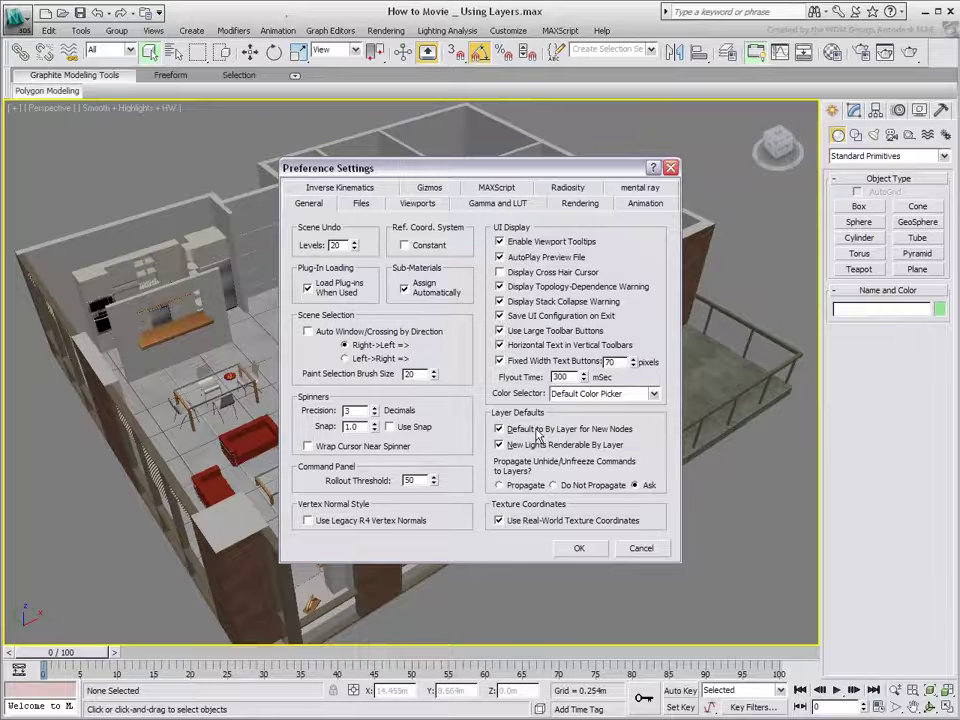
left_click(643, 550)
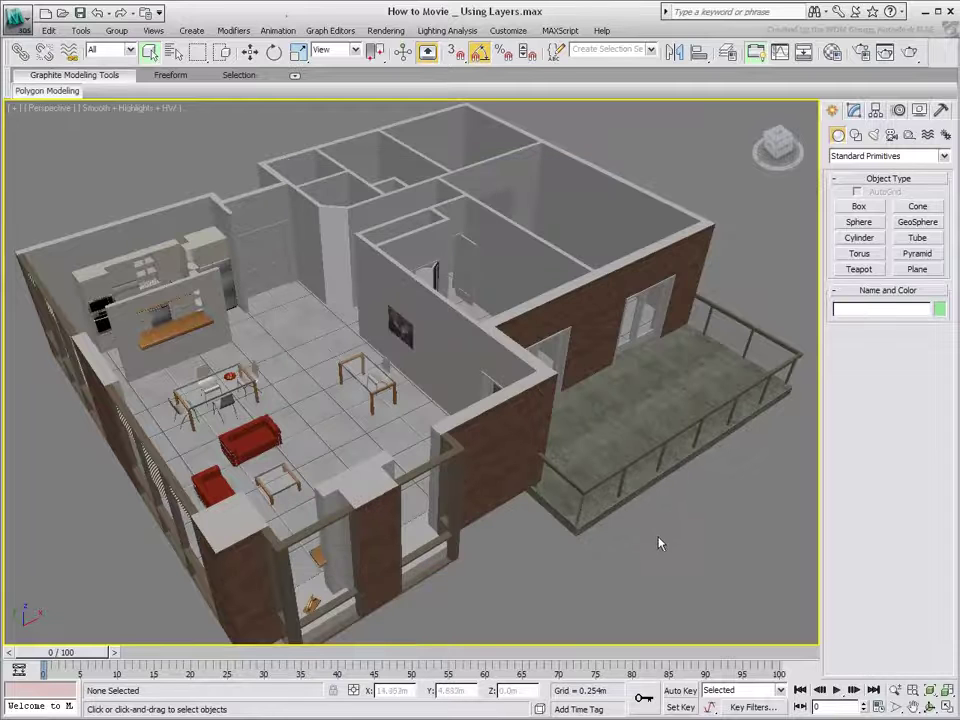
Step: Examine the Layers setting in the Max, Max.mentalray, DesignVIZ and DesignVIZ.mentalray initial tool options, and leave without applying any
left_click(509, 31)
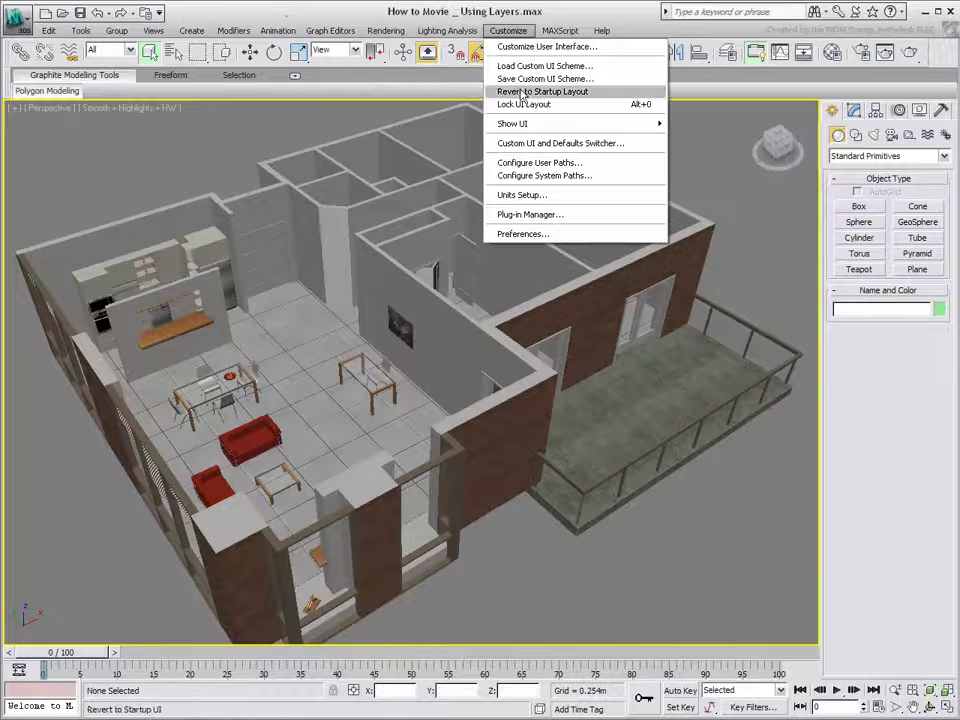
left_click(515, 143)
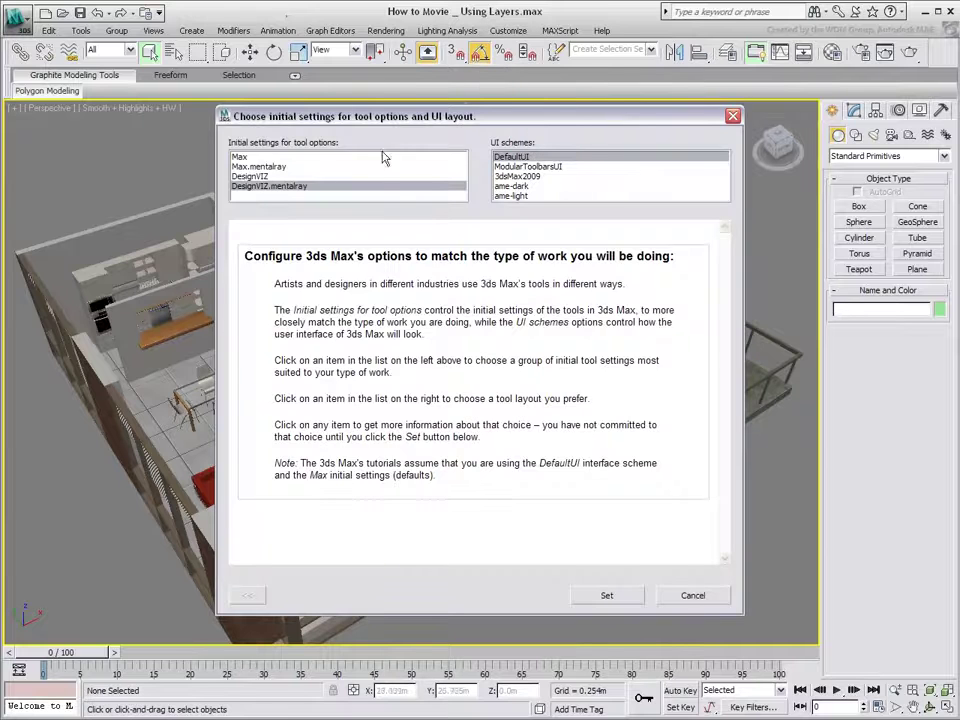
left_click(240, 157)
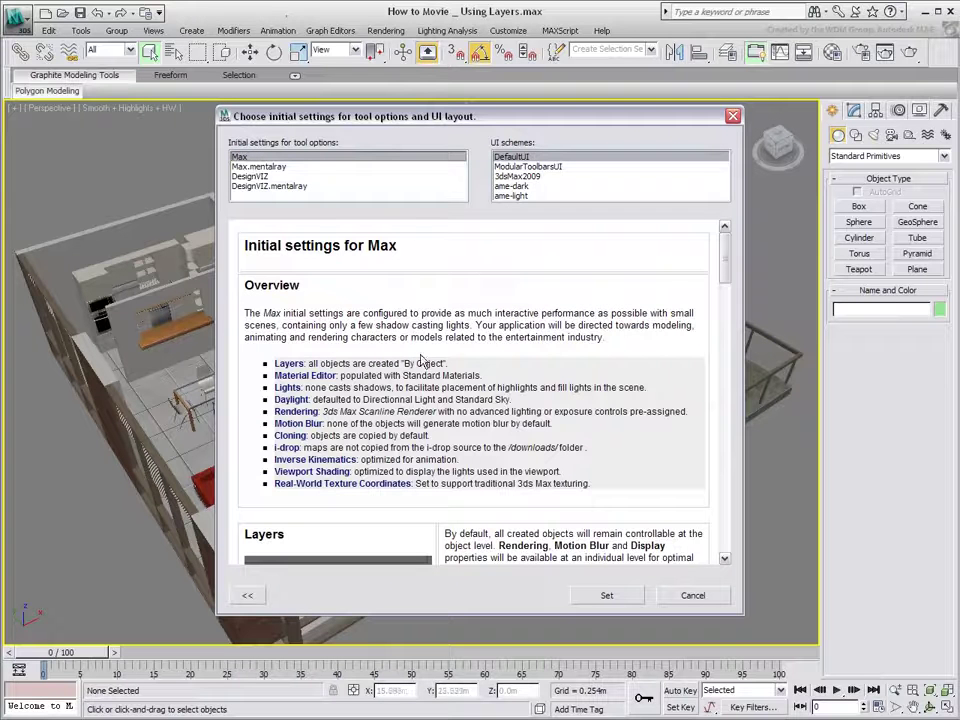
left_click_drag(401, 364, 449, 364)
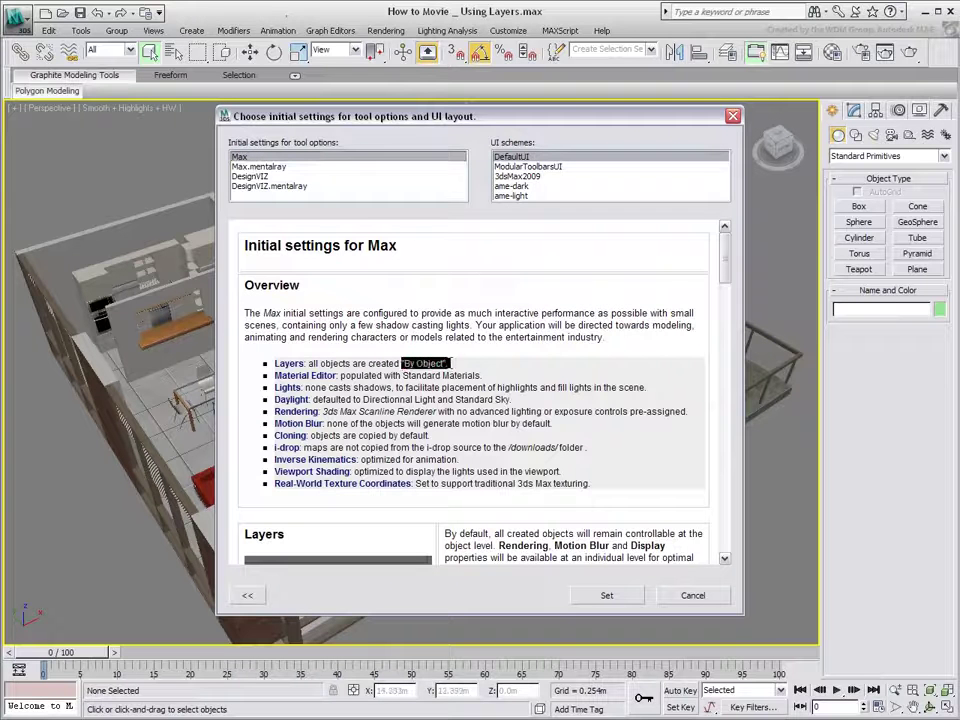
left_click(260, 166)
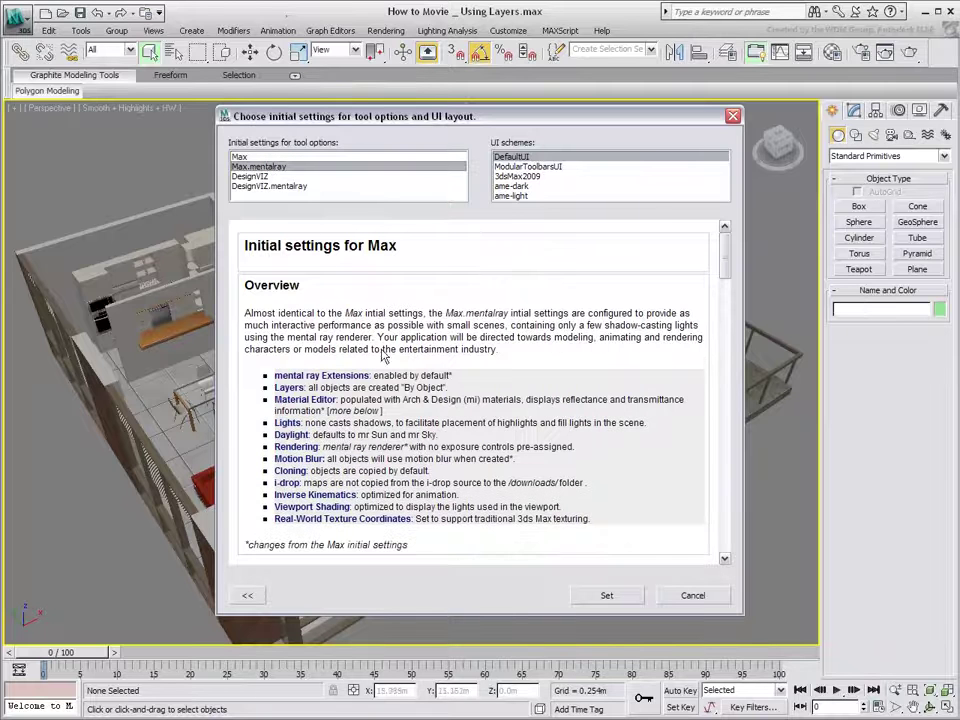
left_click_drag(402, 388, 442, 386)
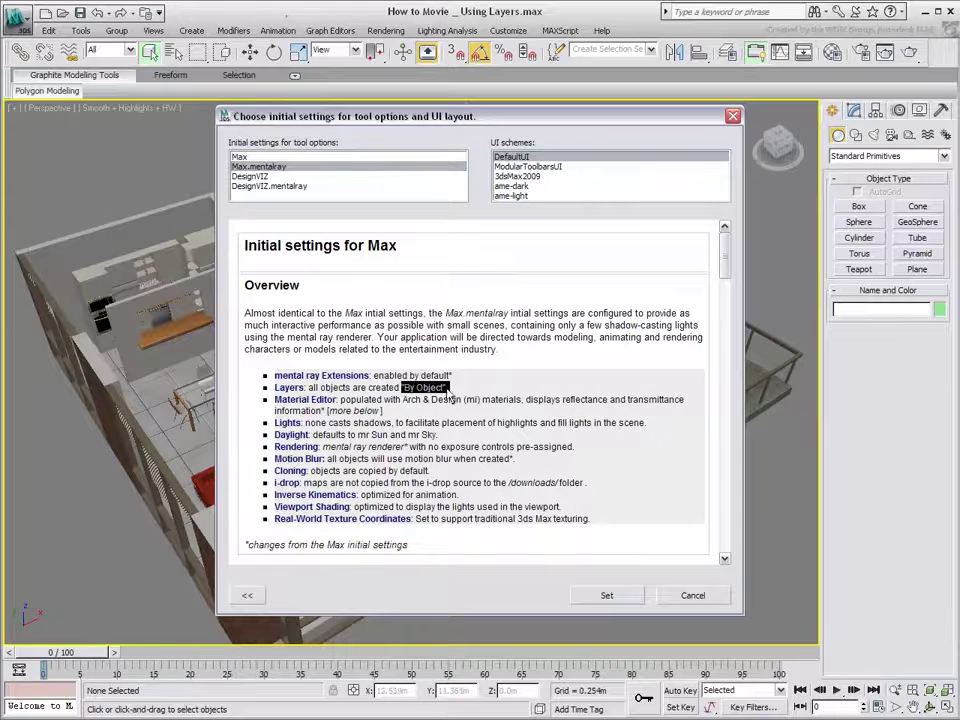
left_click(256, 177)
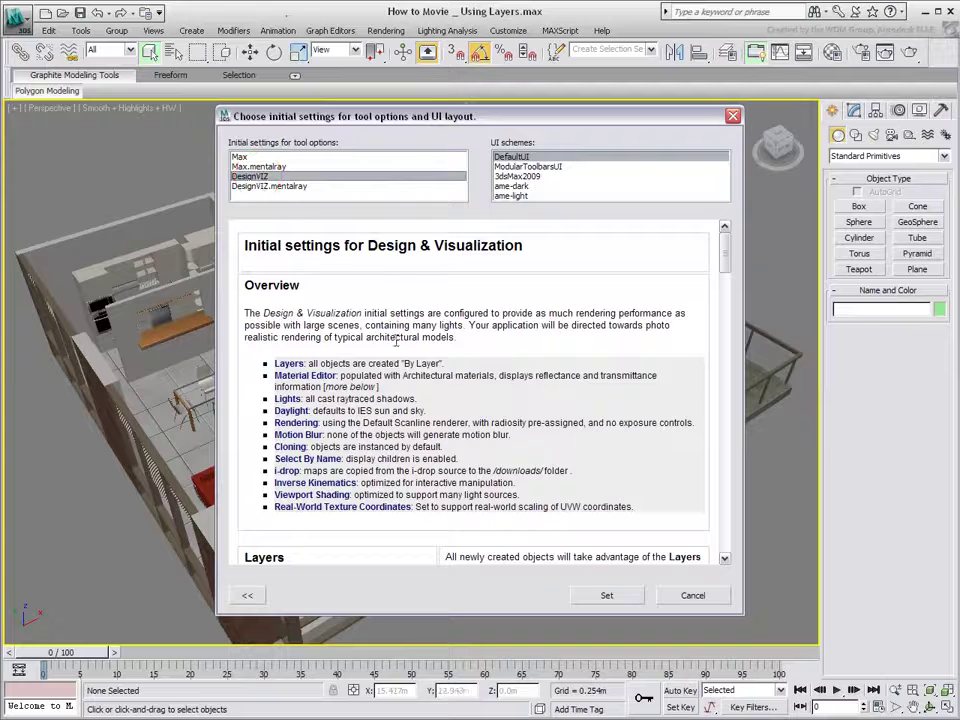
left_click_drag(402, 363, 434, 362)
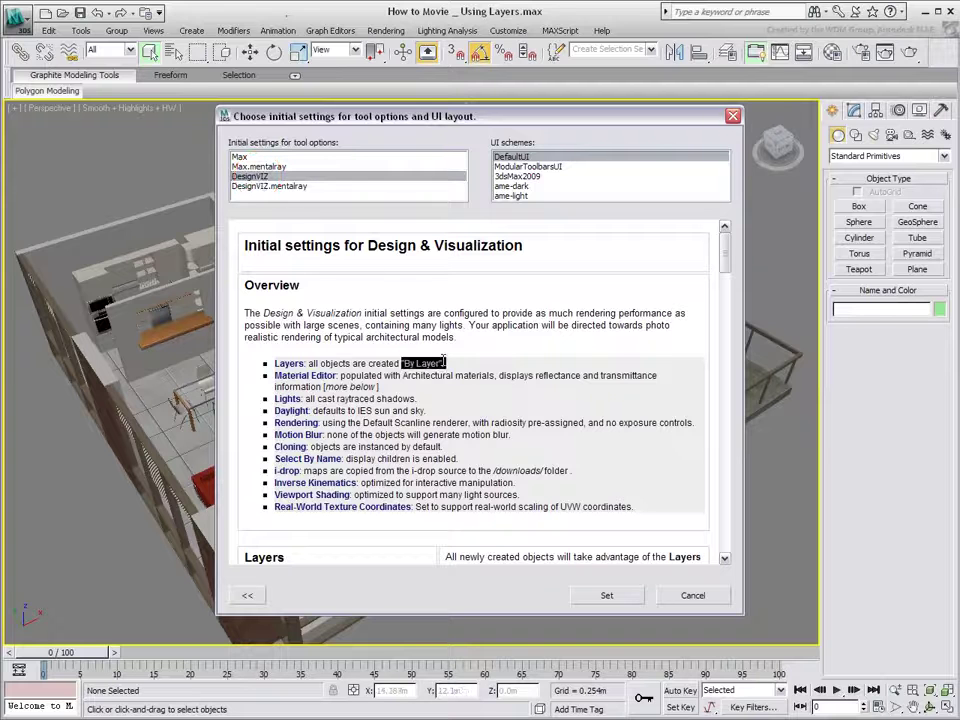
left_click(268, 186)
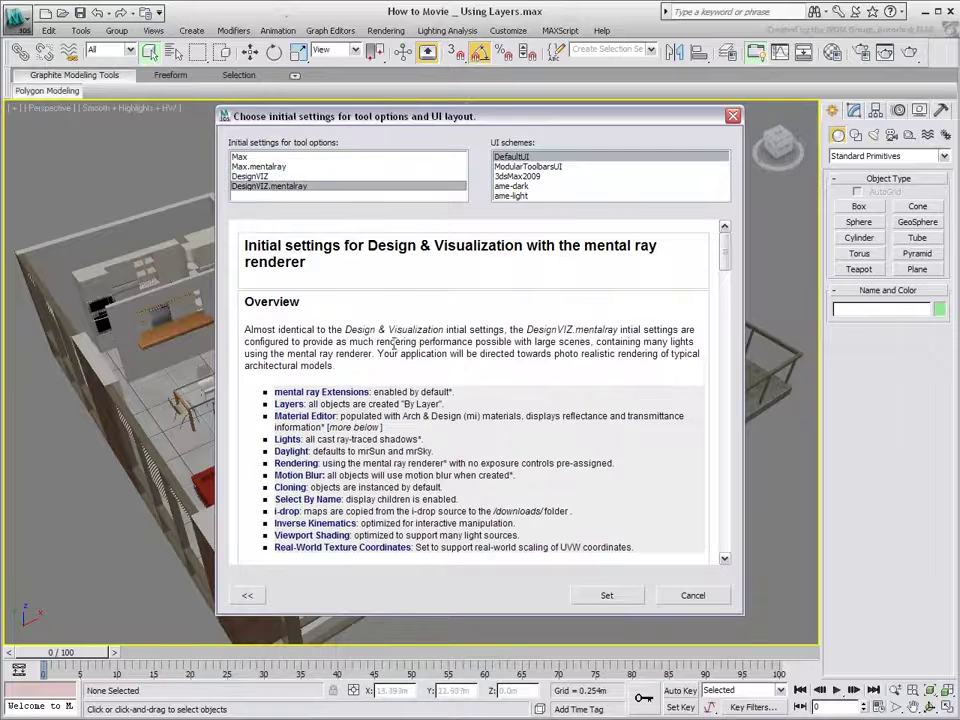
left_click_drag(402, 404, 444, 404)
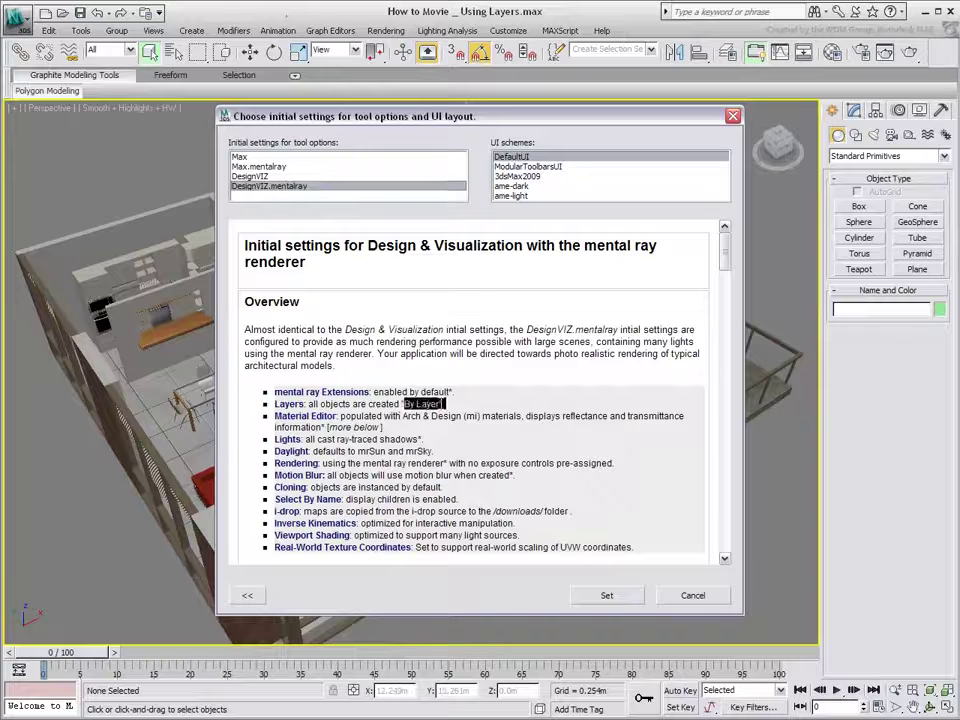
left_click(690, 596)
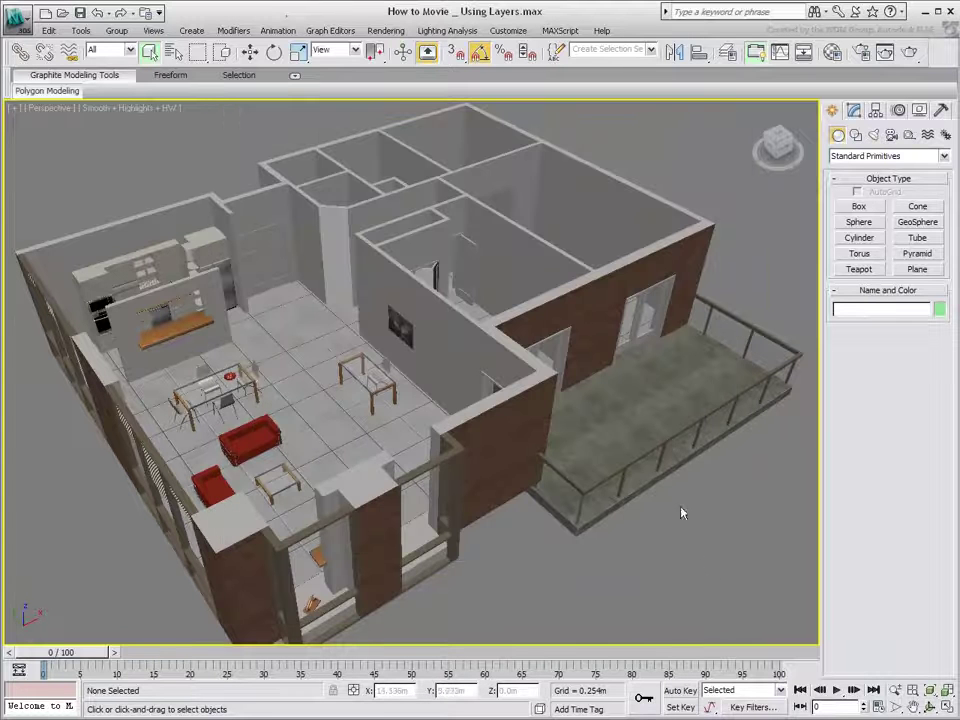
Step: Show the floating Layers toolbar
right_click(598, 62)
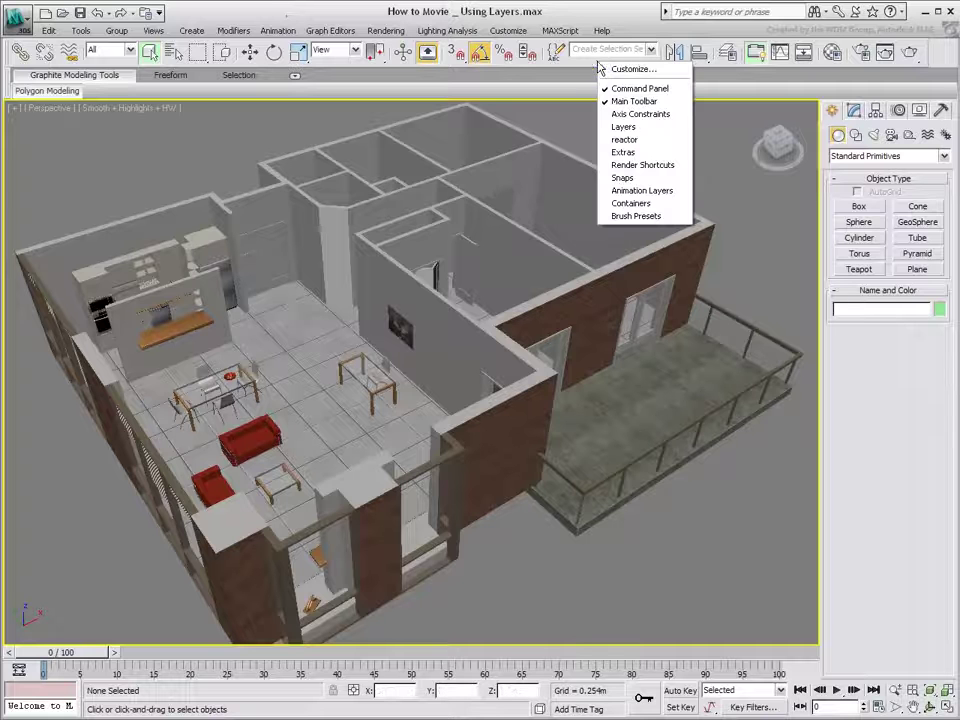
left_click(648, 134)
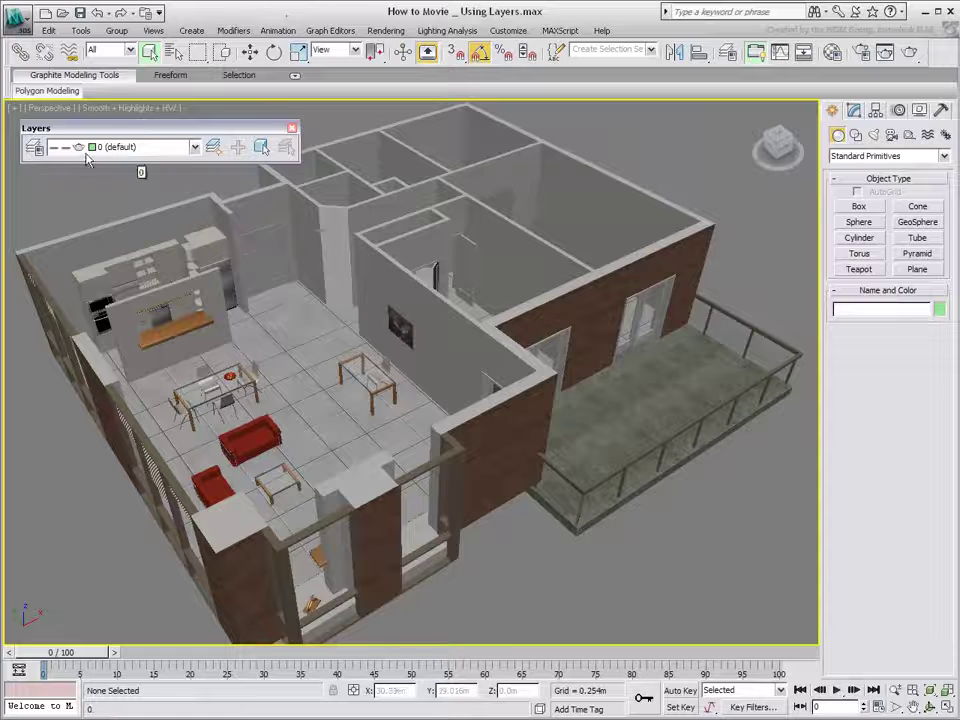
Step: Create a pivot door about 1.42 m wide, 0.12 m deep and 2.1 m high in the empty doorway of the large room
middle_click_drag(433, 270, 482, 373, "alt")
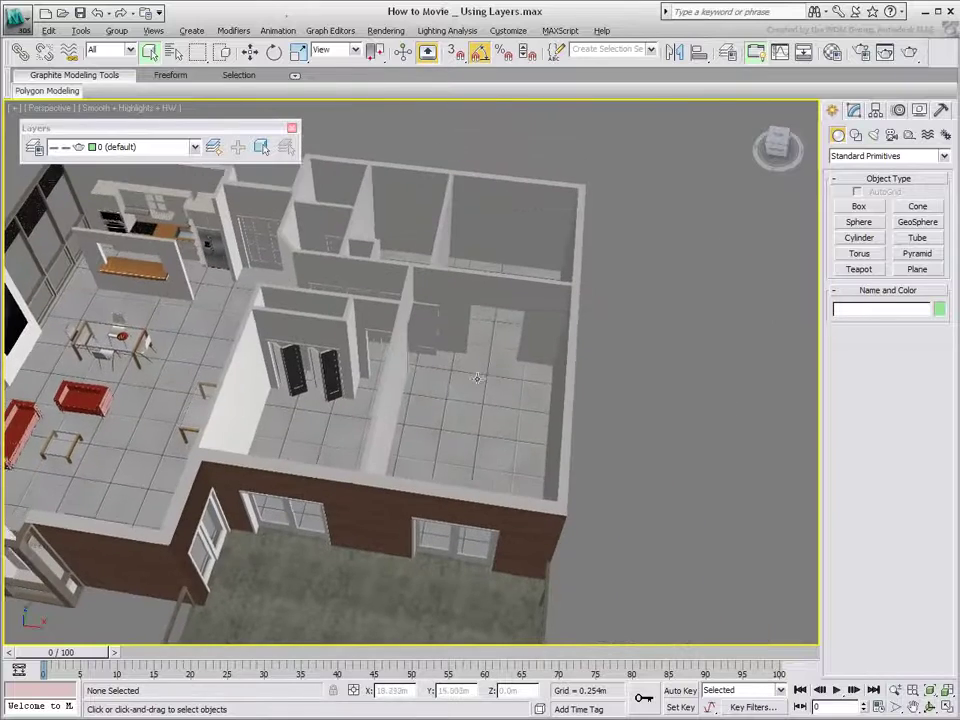
scroll(482, 373, "up", 5)
scroll(482, 373, "up", 1)
middle_click_drag(507, 325, 543, 365, "alt")
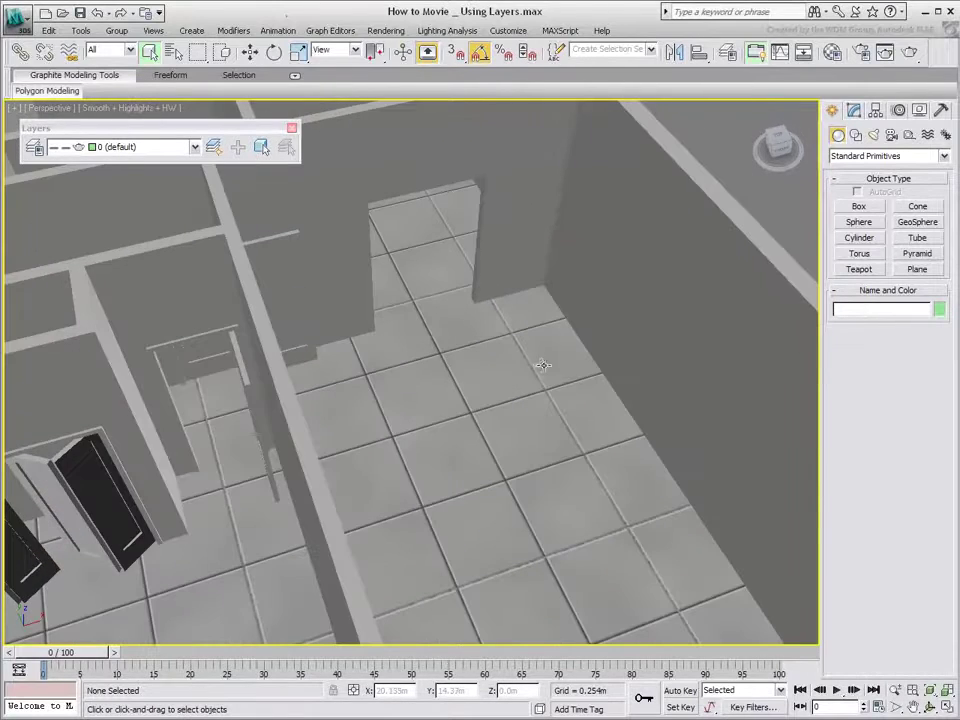
left_click(870, 160)
left_click(846, 232)
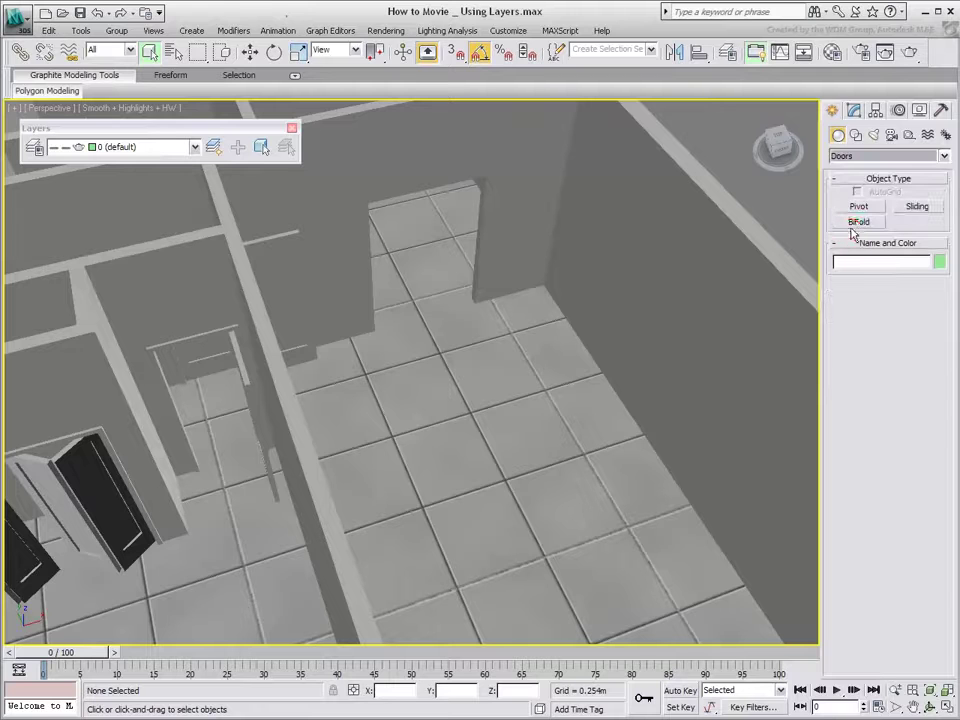
left_click(858, 207)
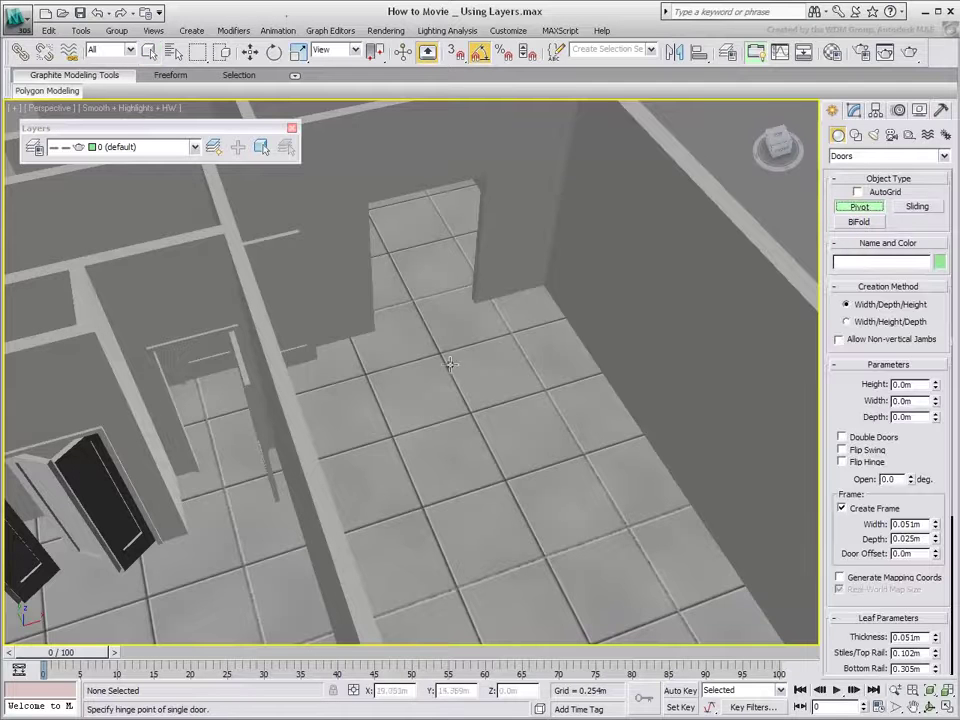
left_click_drag(377, 329, 468, 300)
left_click(467, 295)
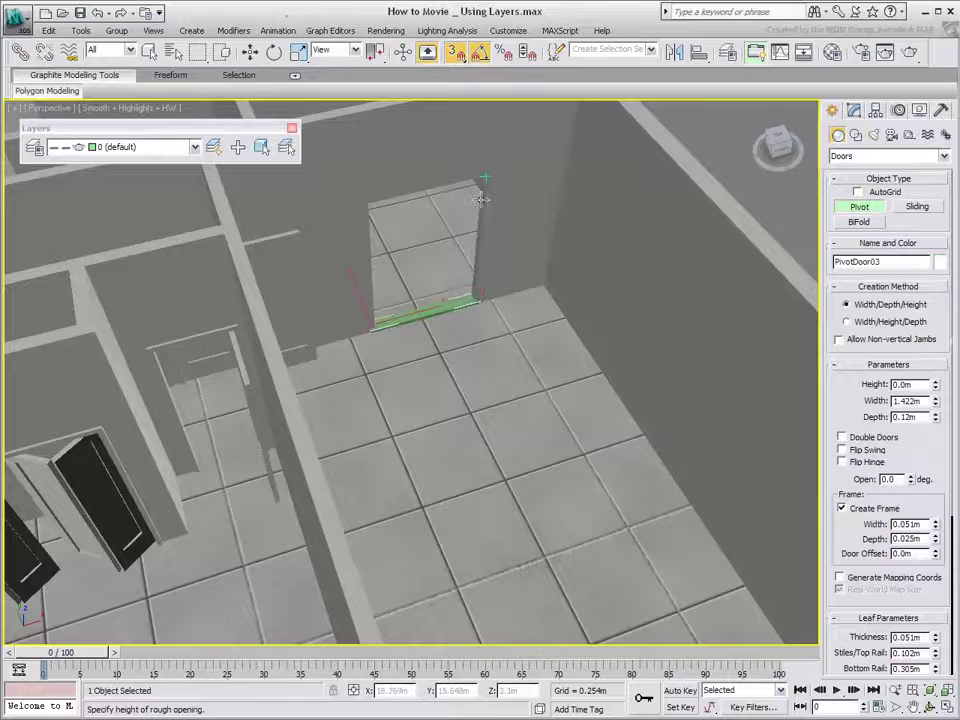
left_click(483, 173)
Step: Make the new pivot door a double door and turn off 3D snapping
left_click(867, 439)
middle_click_drag(501, 406, 538, 420)
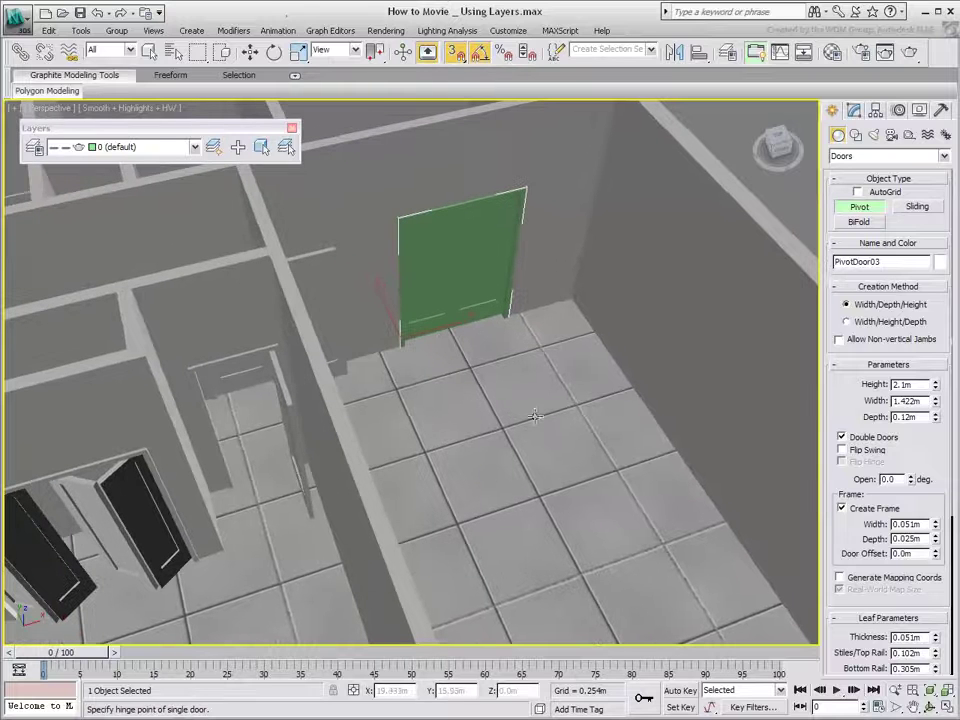
key("s")
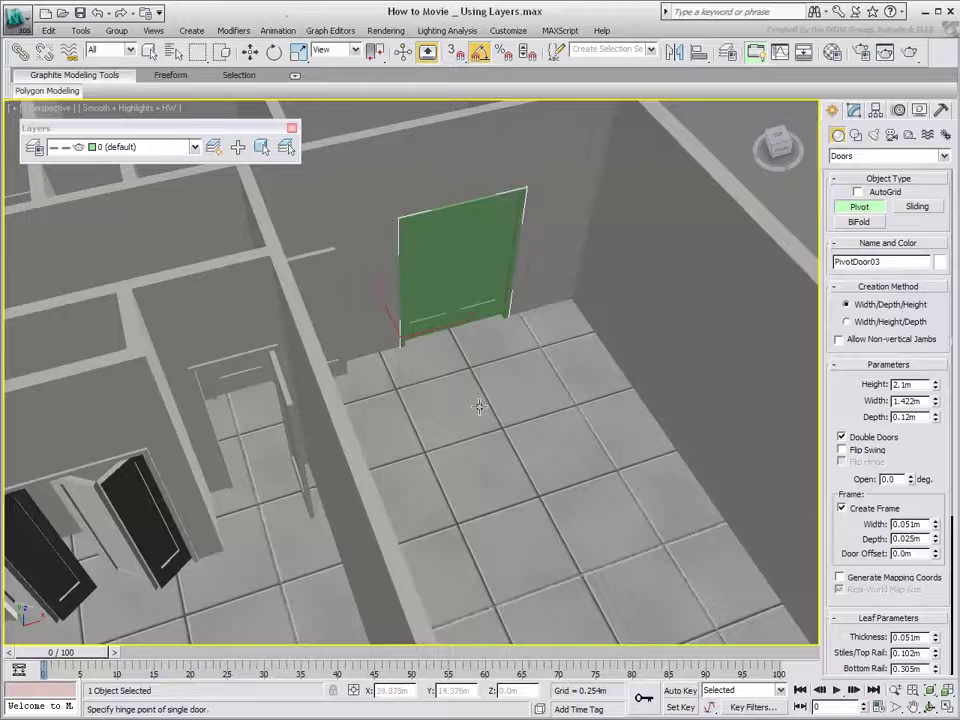
Step: View the apartment in wireframe to compare the new door's colour with the other objects, then deselect the door
scroll(512, 395, "down", 5)
middle_click_drag(451, 413, 567, 371)
key("F3")
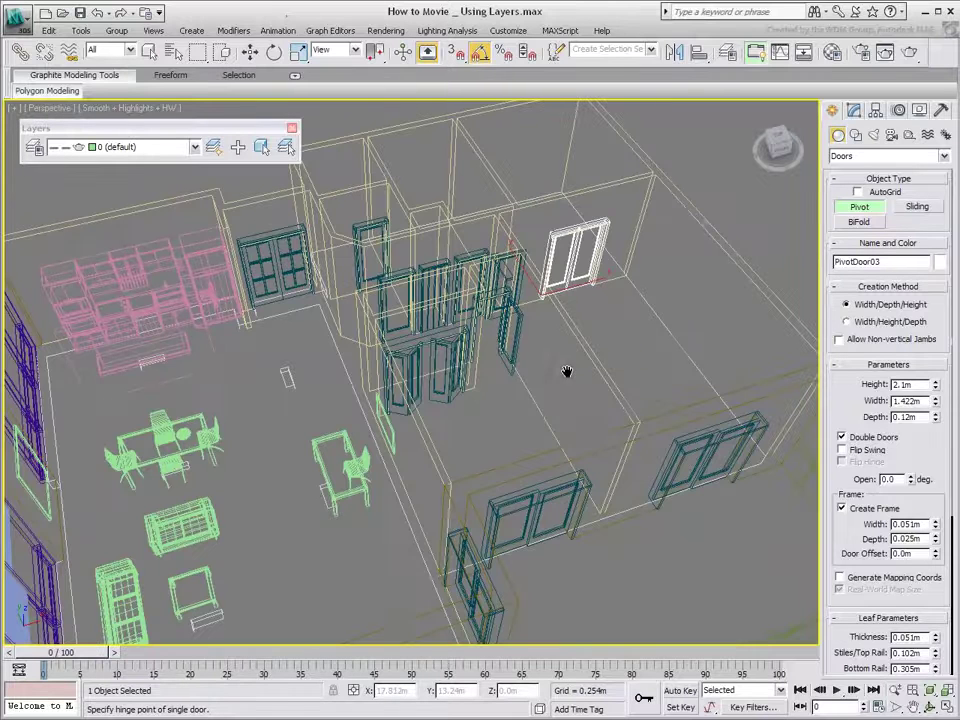
right_click(757, 226)
left_click(760, 228)
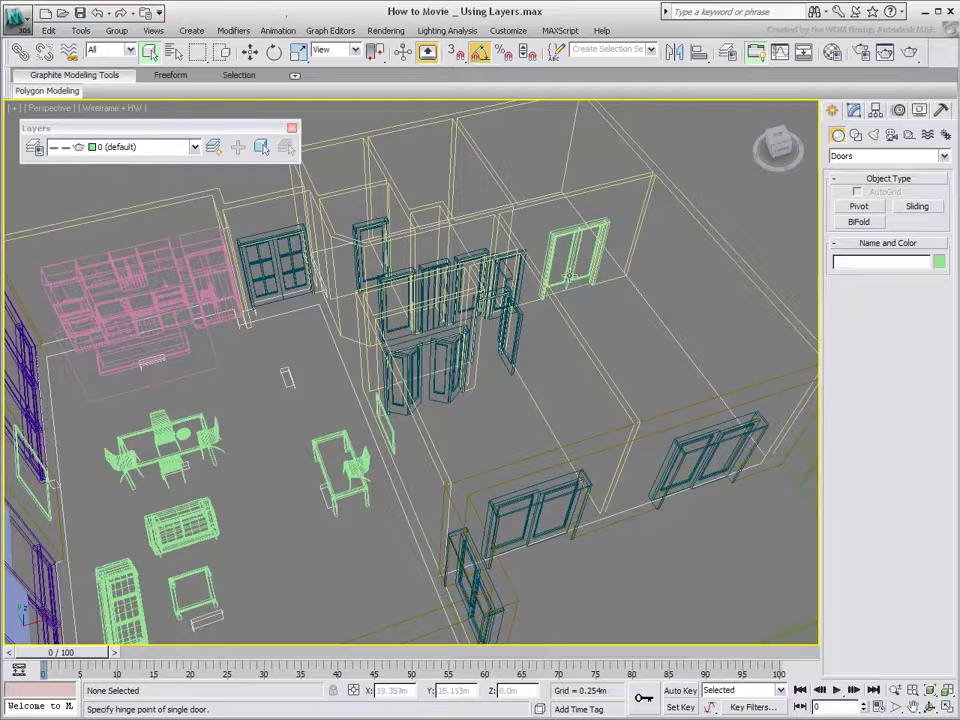
Step: Return the perspective view to shaded display with edged faces, close up on the new double door
scroll(456, 349, "up", 5)
key("F3")
scroll(452, 410, "up", 2)
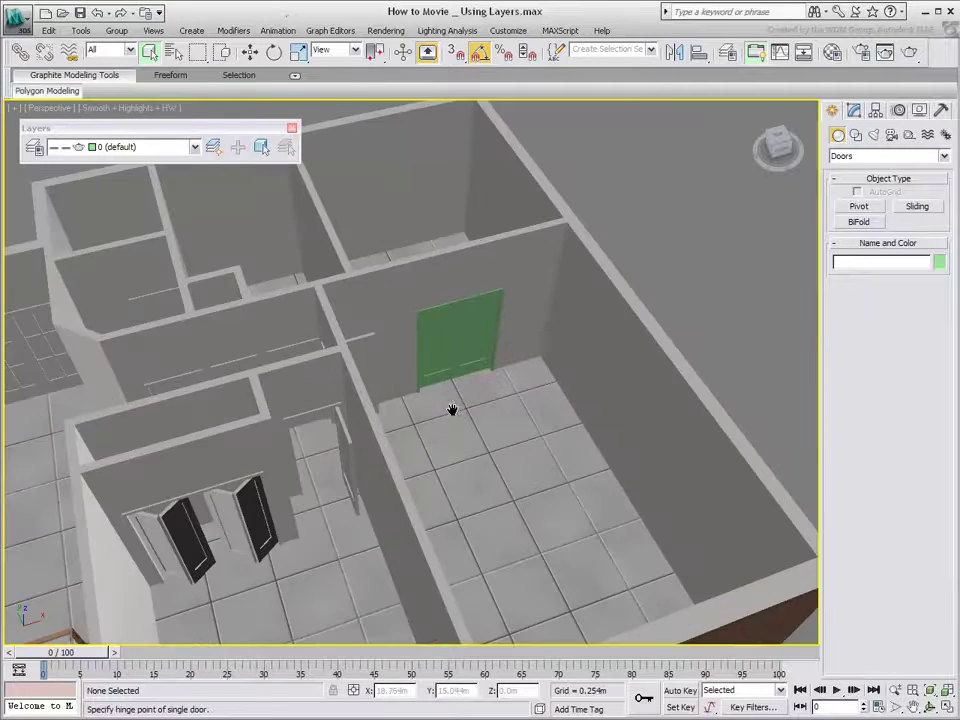
scroll(455, 408, "up", 3)
key("F4")
middle_click_drag(486, 428, 450, 442, "alt")
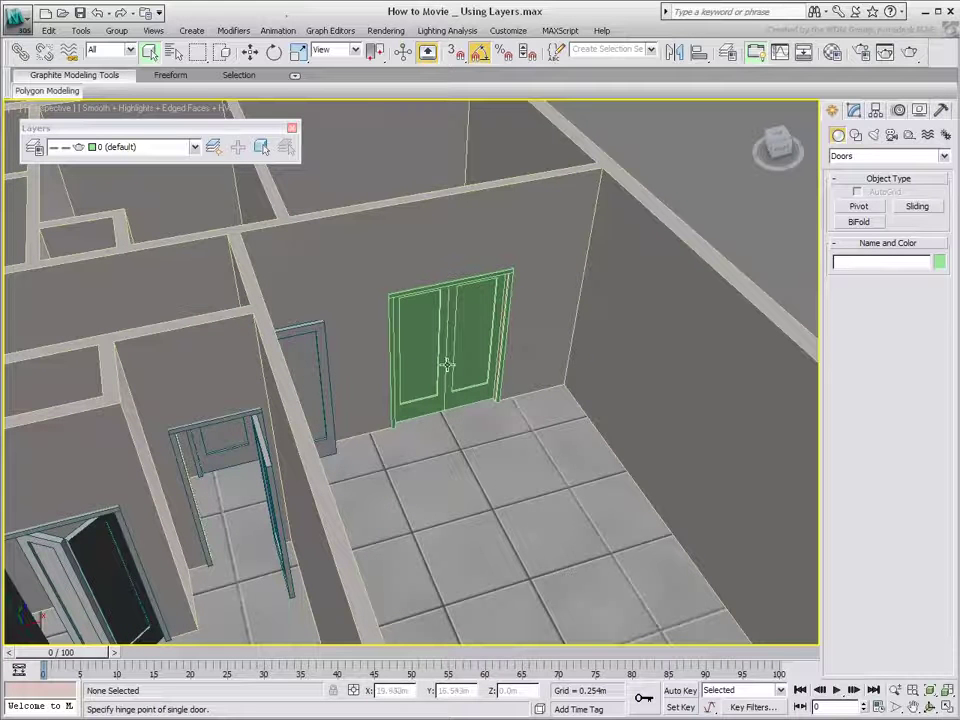
Step: Assign the new double door its own crimson object colour from the 3ds Max palette
left_click(473, 353)
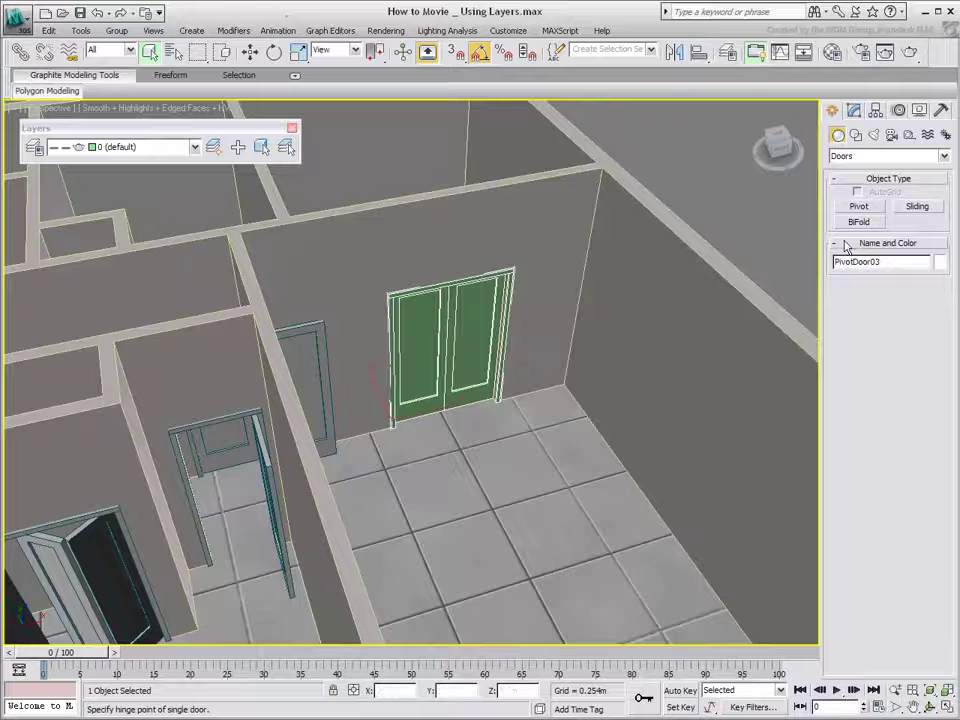
left_click(853, 110)
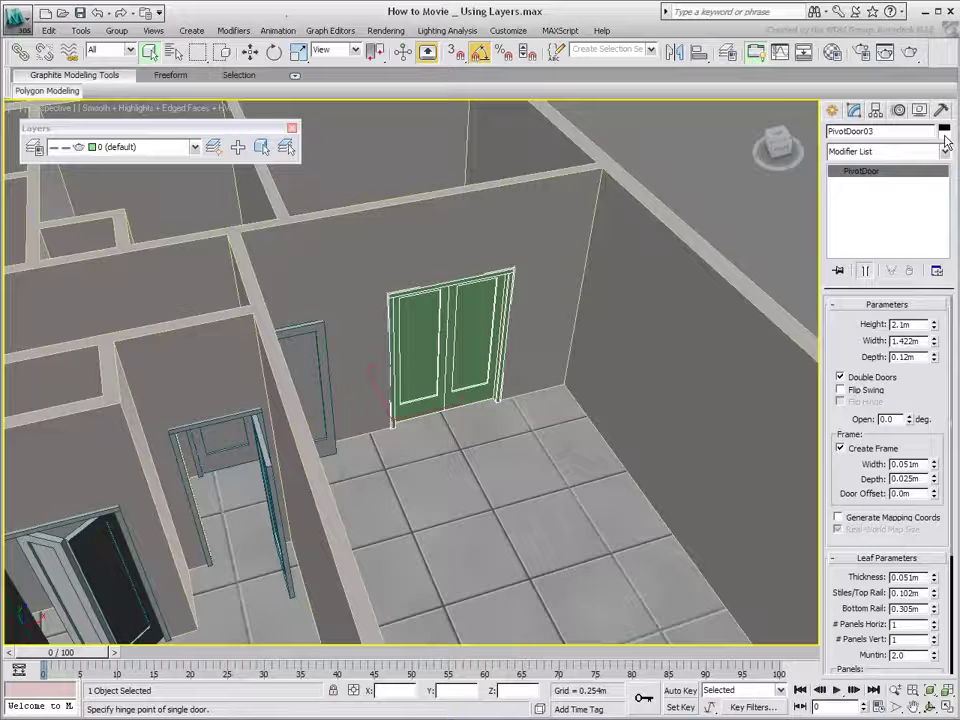
left_click(943, 133)
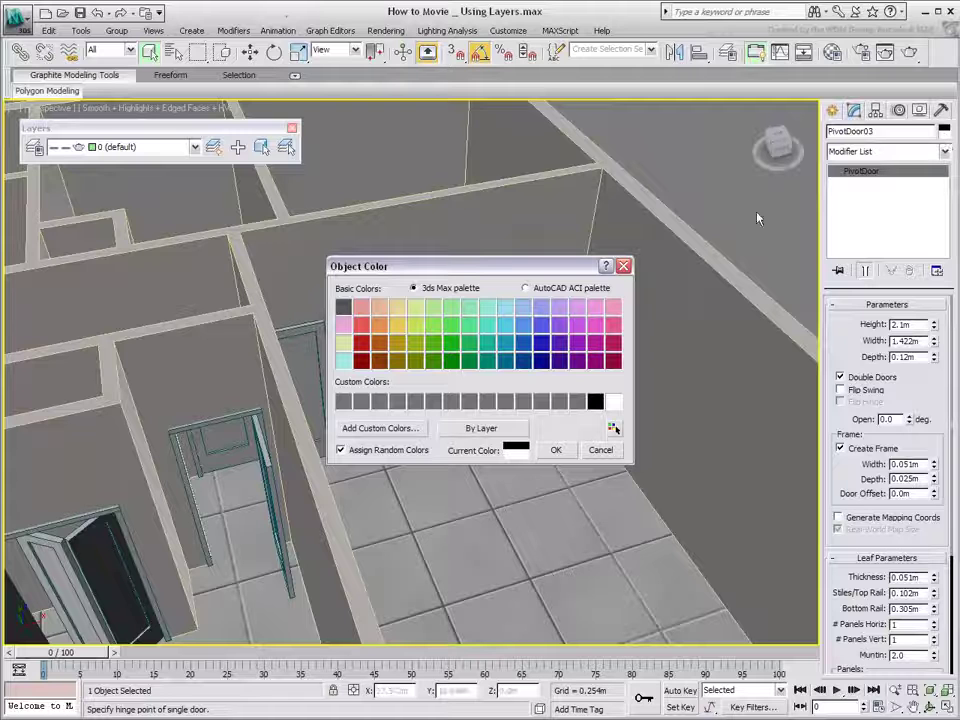
left_click(613, 343)
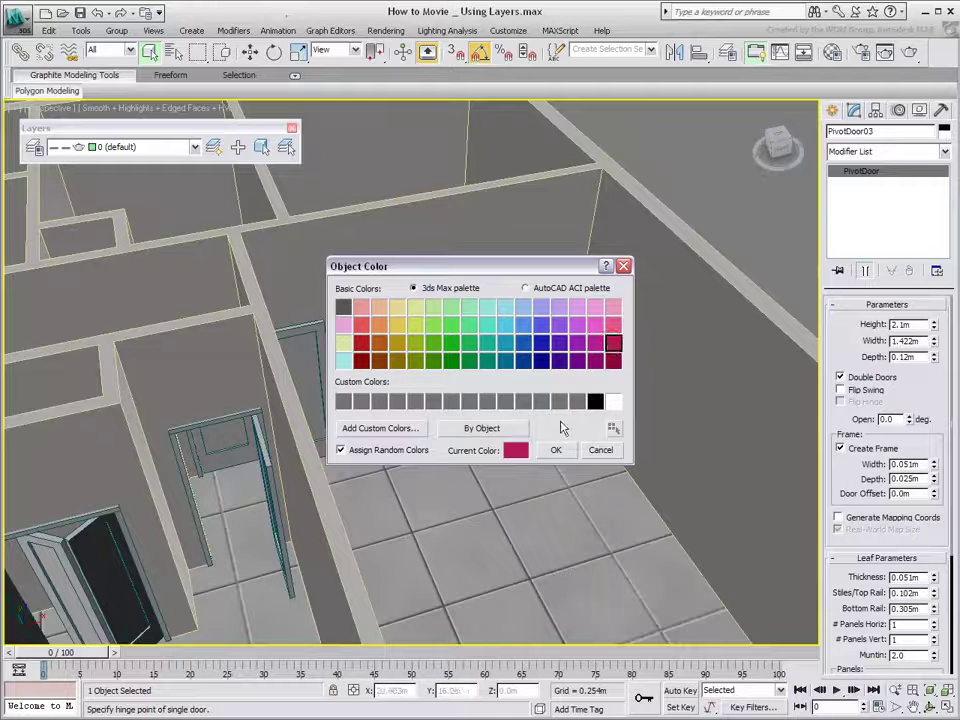
left_click(553, 451)
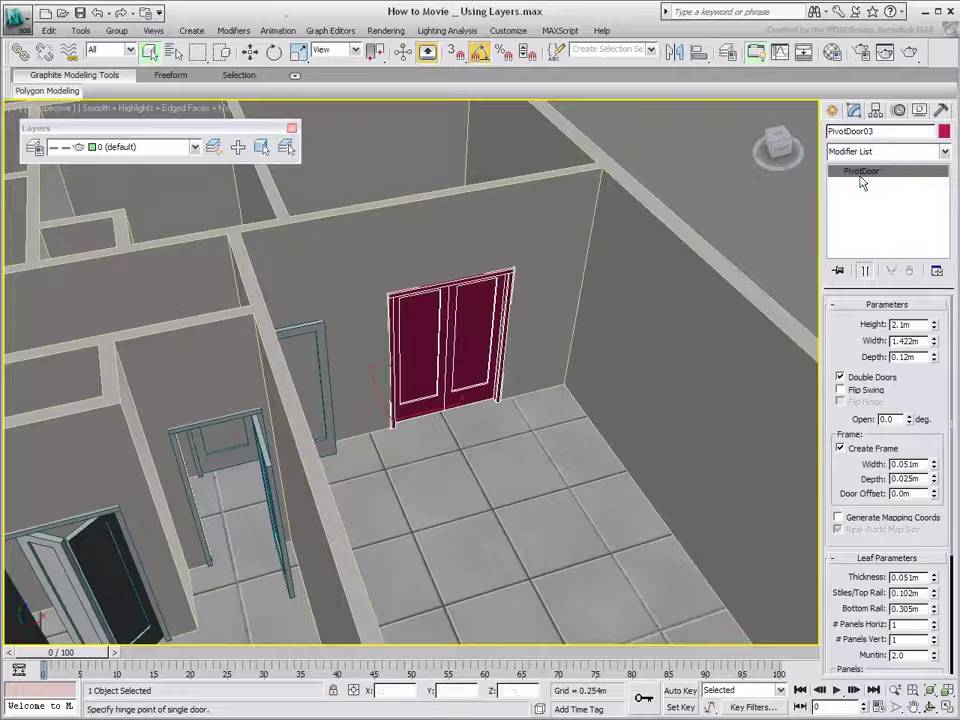
Step: Set the new double door's object colour to By Layer
left_click(943, 132)
left_click(480, 431)
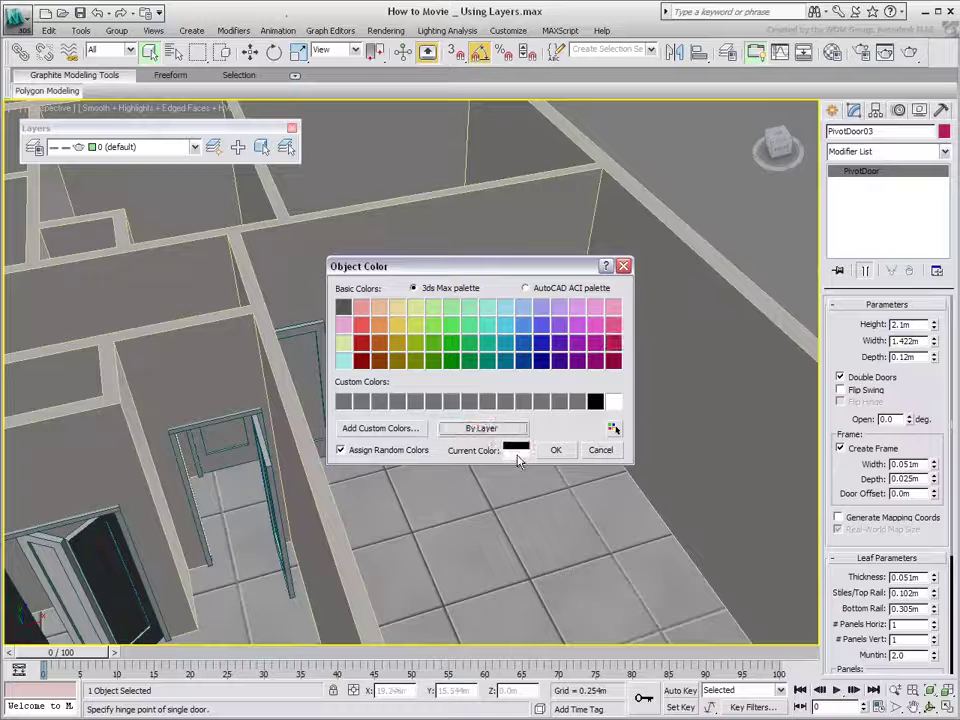
left_click(556, 450)
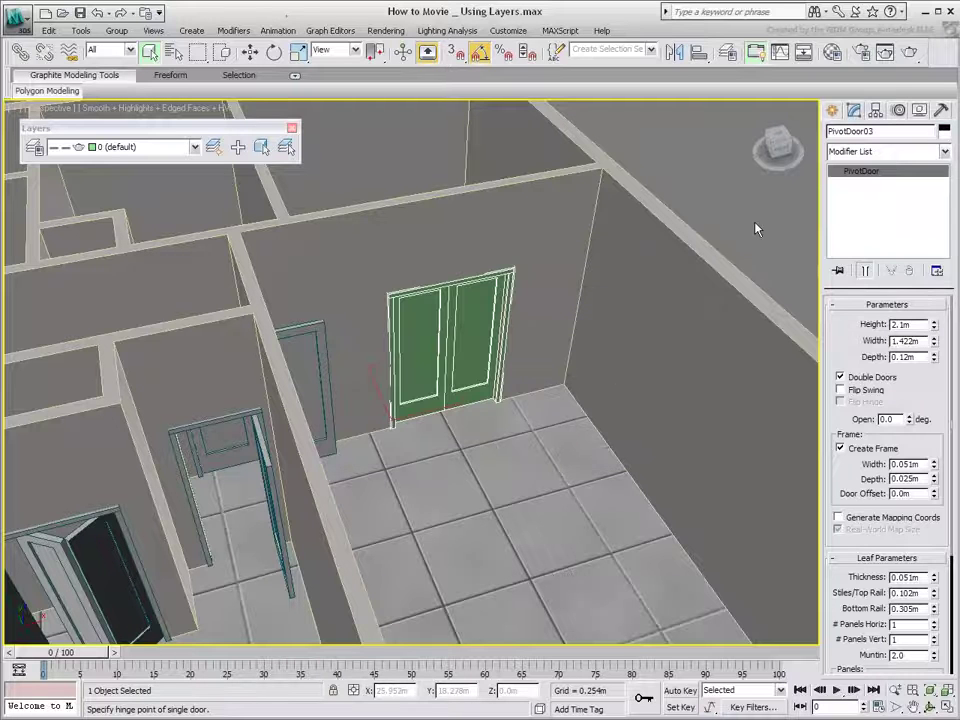
Step: Review the By Layer settings for display, rendering control and motion blur in the double door's object properties, then deselect it
right_click(450, 352)
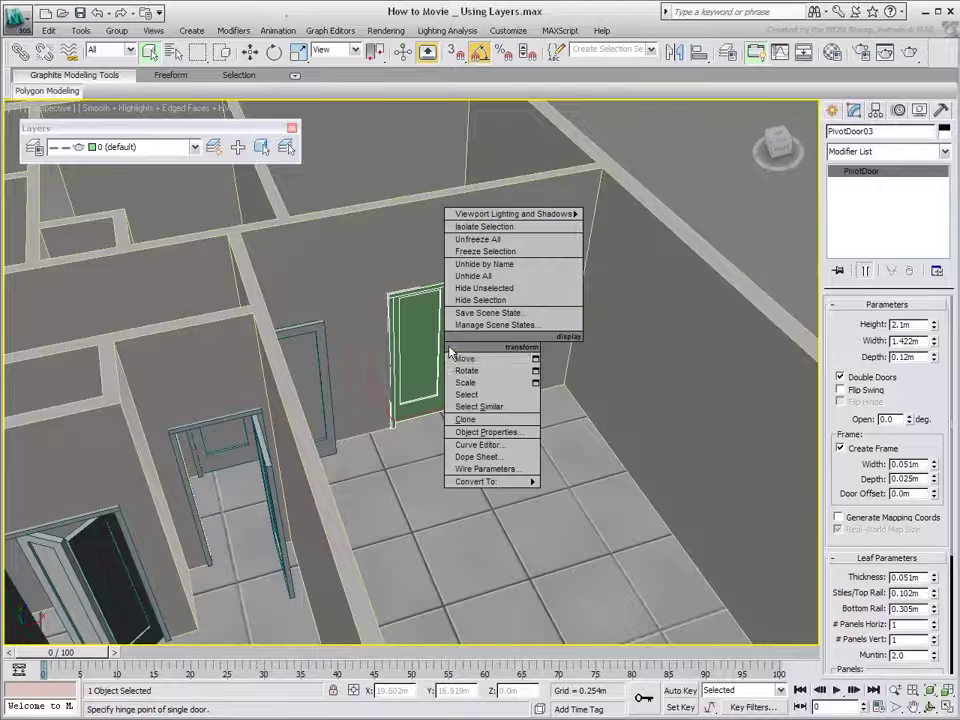
left_click(470, 432)
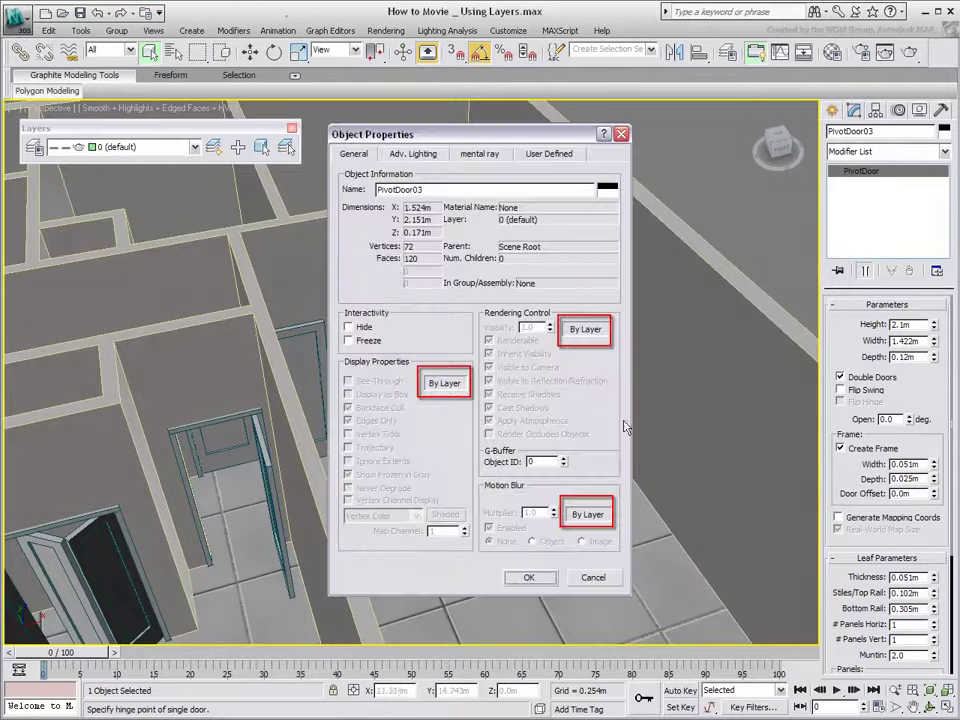
left_click(529, 577)
middle_click_drag(442, 473, 495, 429)
scroll(495, 429, "down", 4)
middle_click_drag(377, 466, 527, 432)
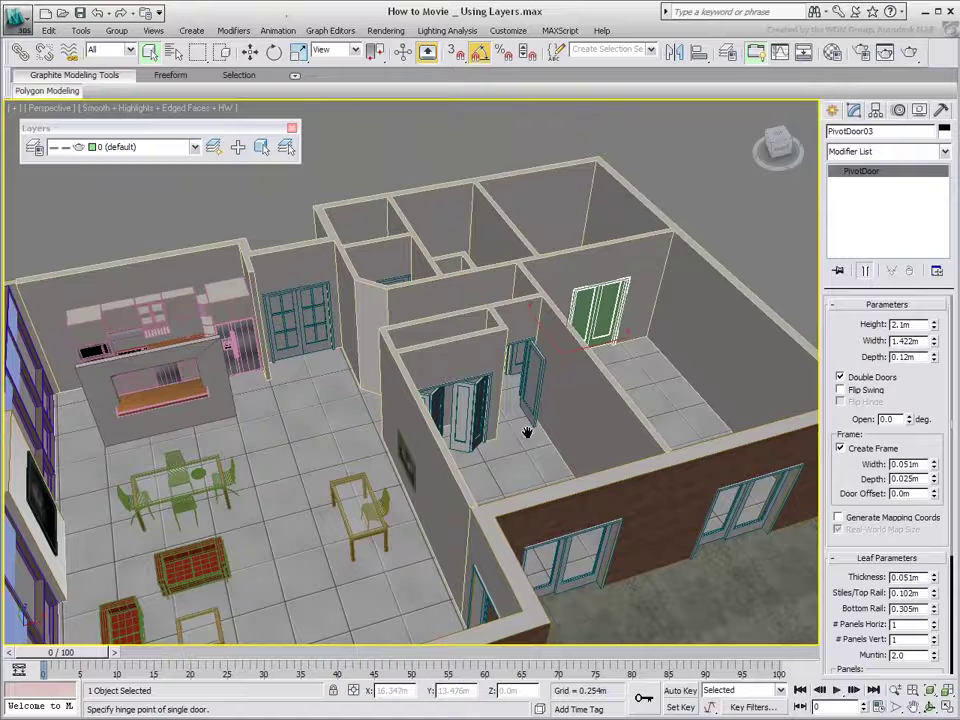
left_click(742, 243)
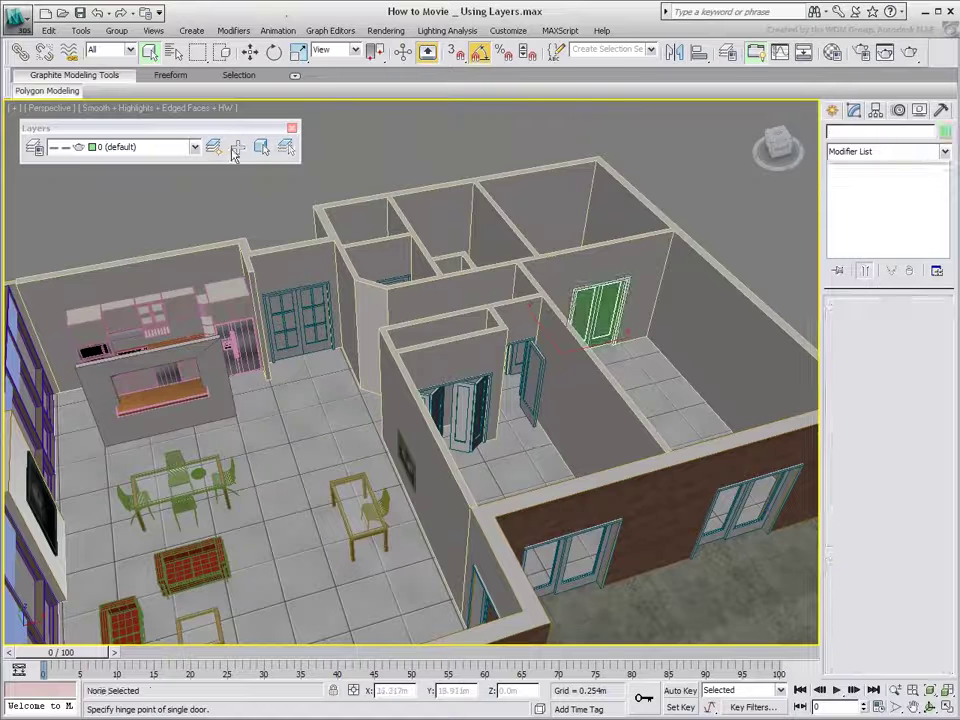
Step: Hide and unhide the 0 (default), 3D-Doors&Windows and Kitchen layers in turn to check which objects each contains
left_click(195, 148)
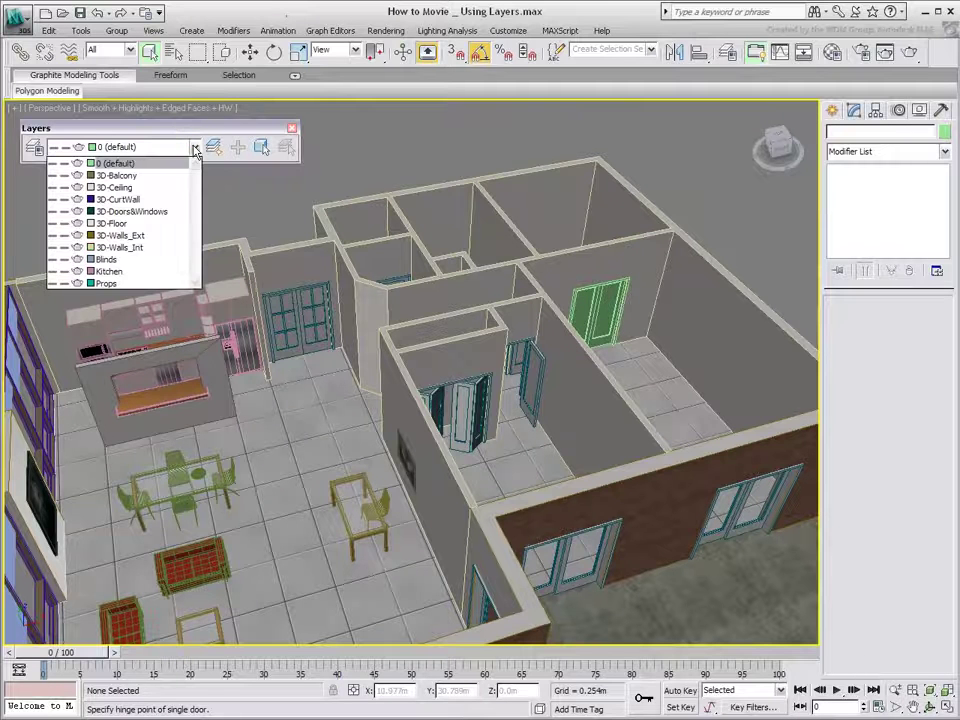
left_click(53, 164)
left_click(53, 164)
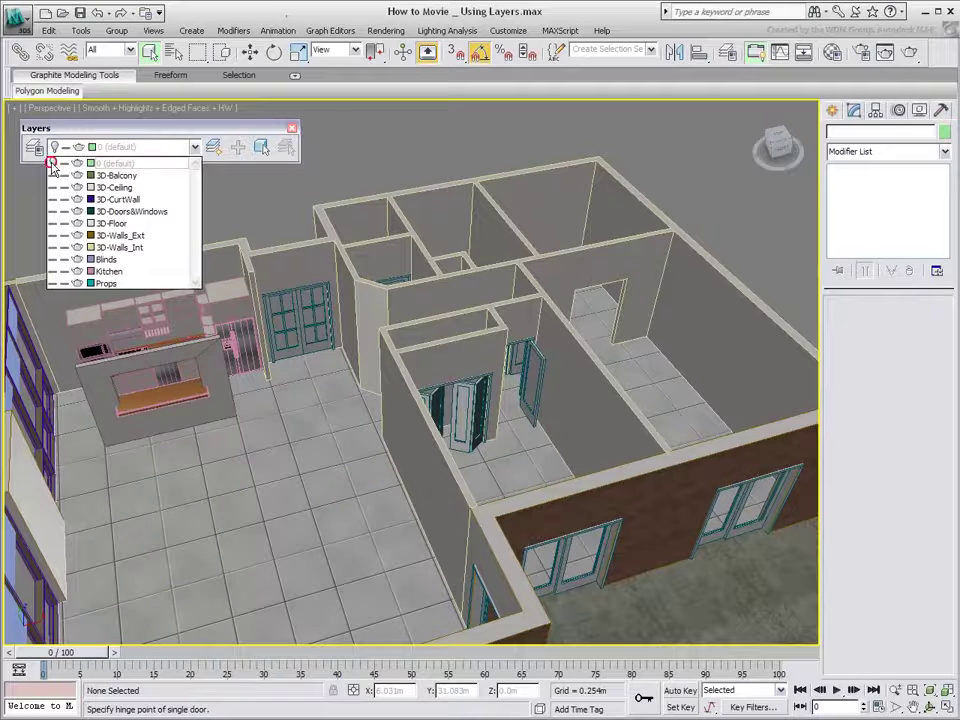
left_click(53, 164)
left_click(53, 211)
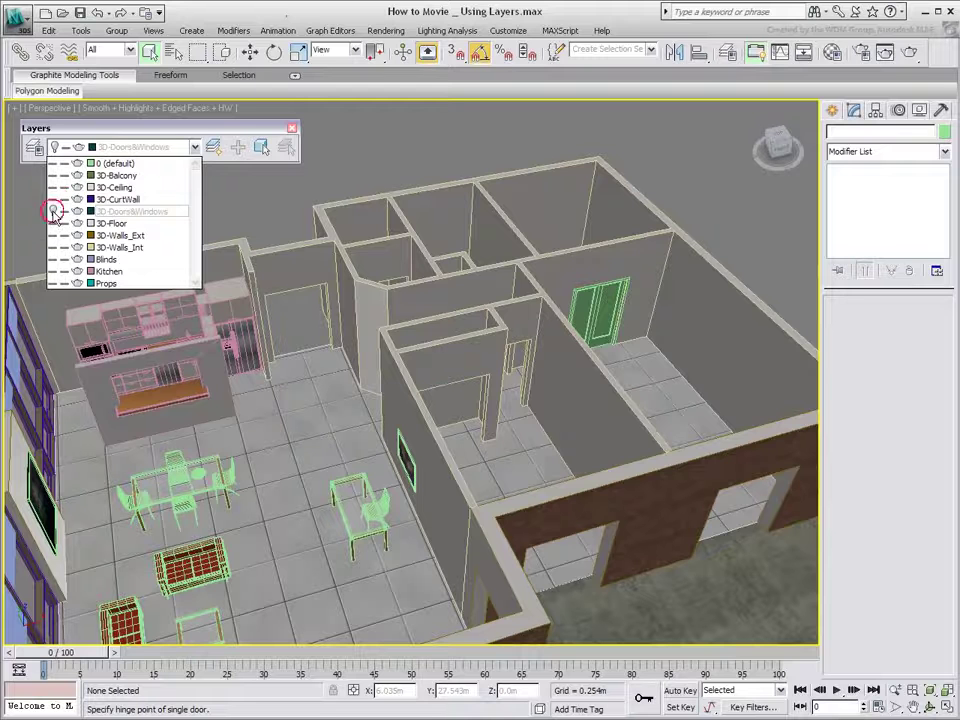
left_click(53, 211)
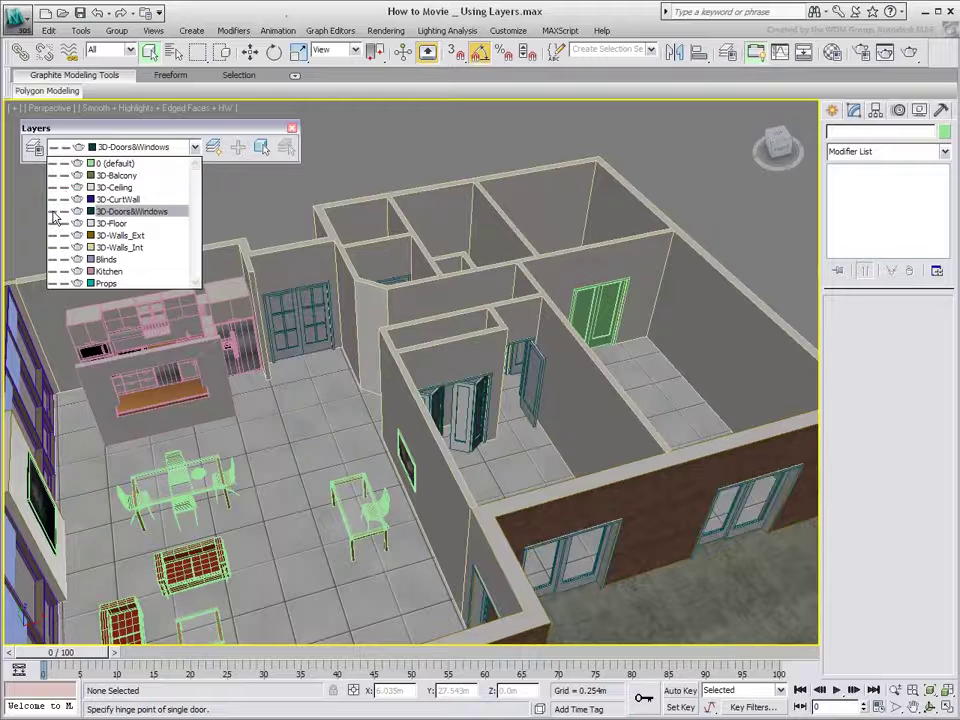
left_click(53, 271)
left_click(53, 271)
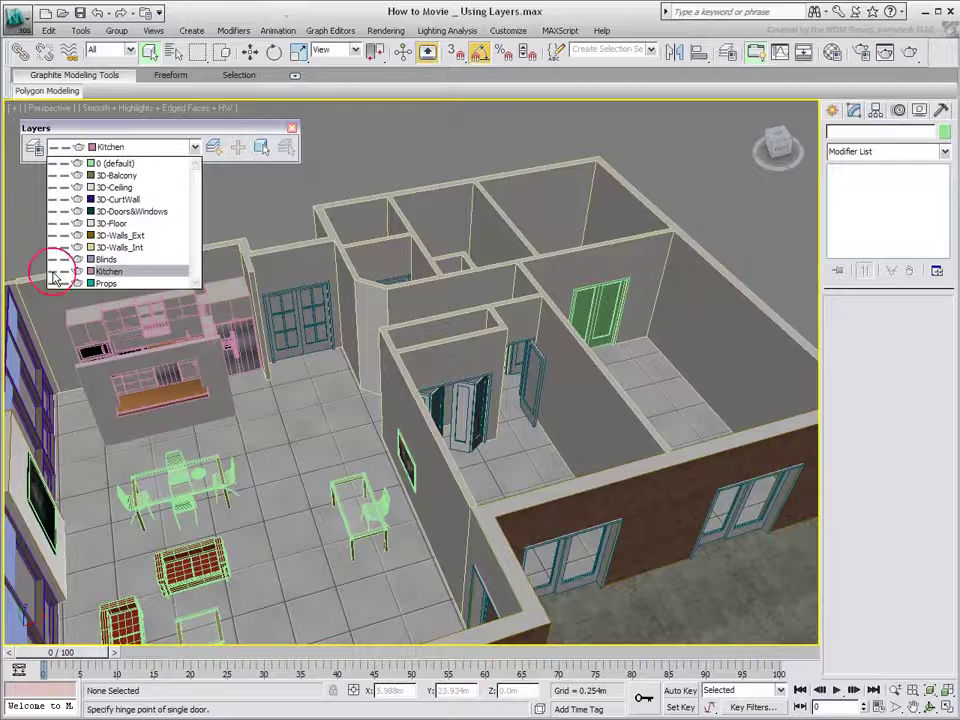
Step: Make 0 (default) the current layer and review the list of existing layers
left_click(113, 163)
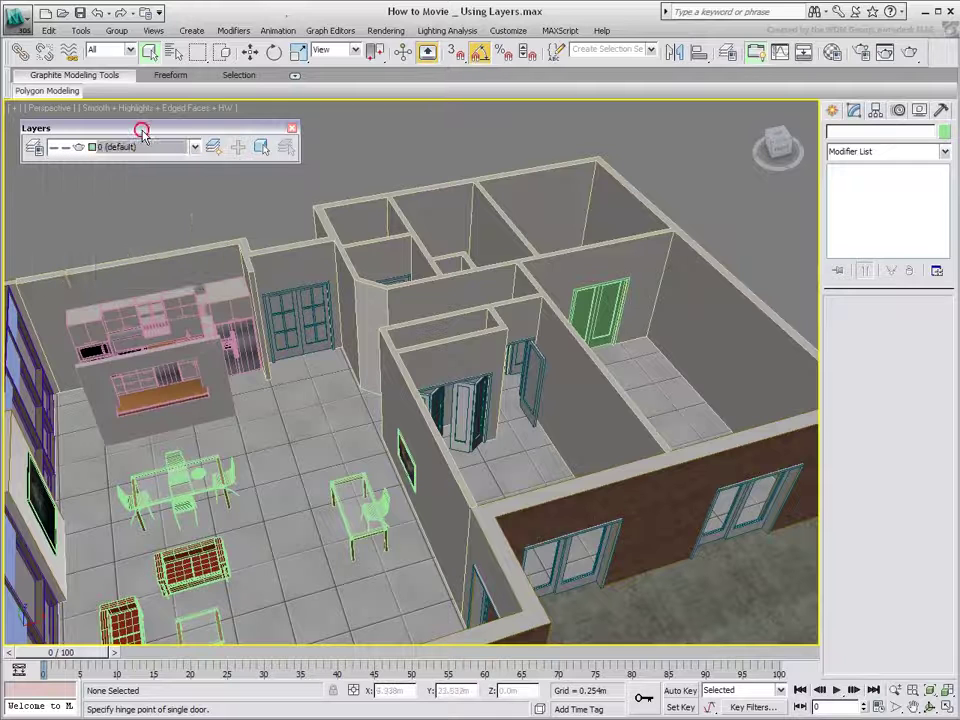
left_click(194, 147)
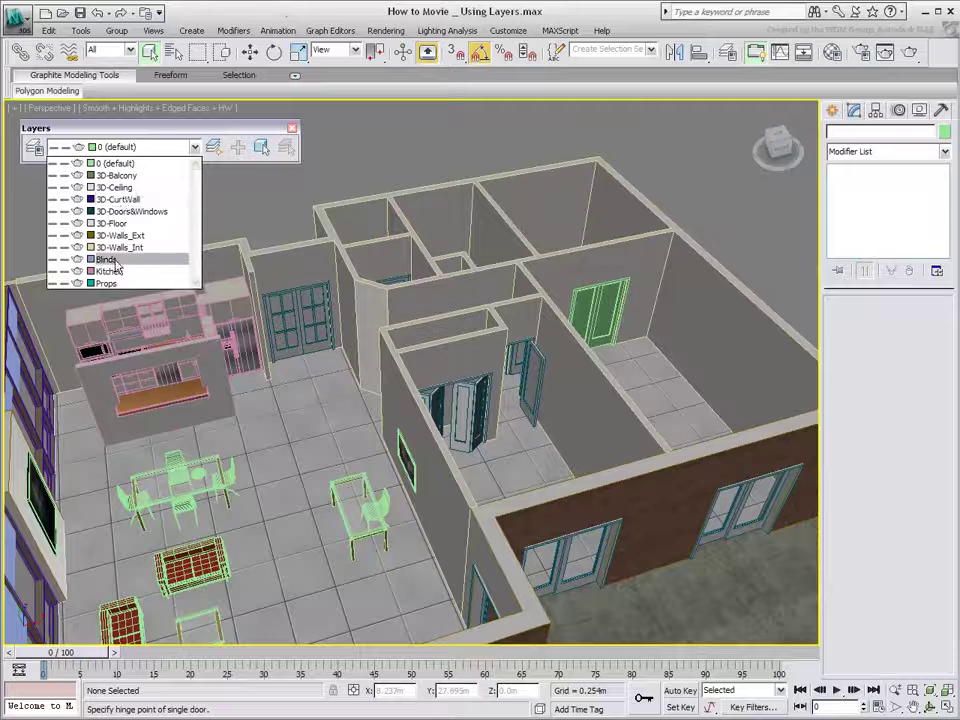
left_click(166, 125)
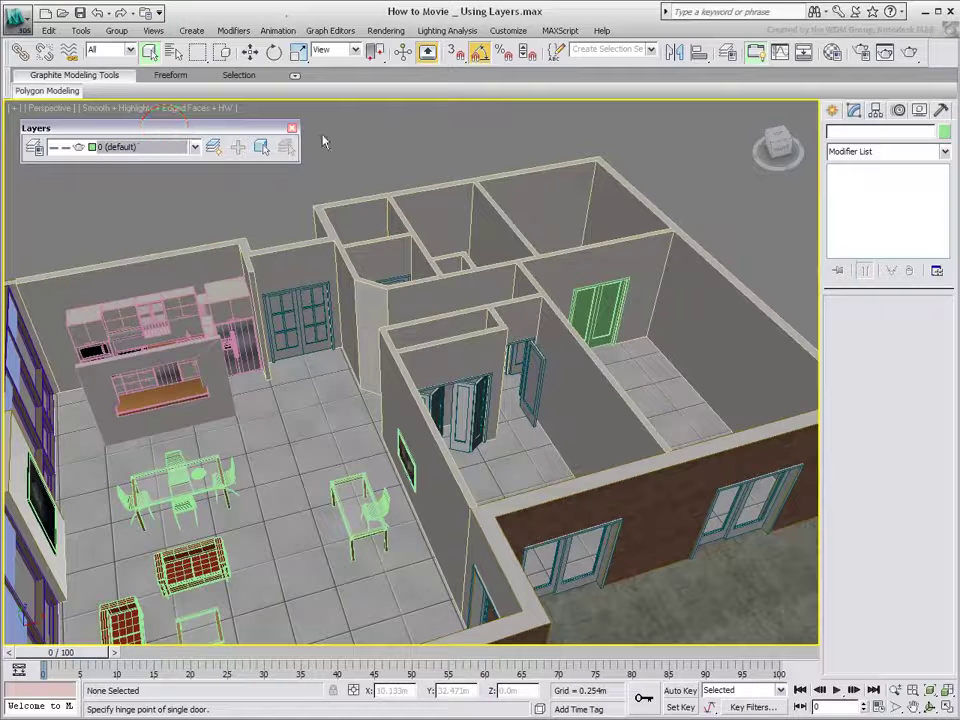
left_click(365, 152)
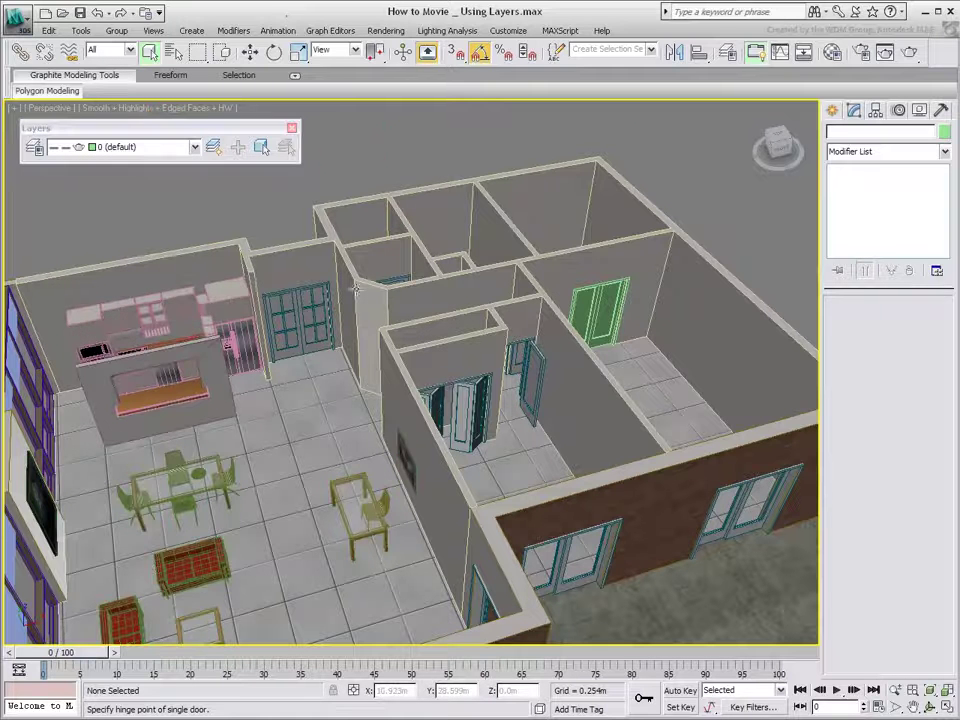
Step: Turn off edged faces and show the whole apartment with its balcony in plain shaded display
middle_click_drag(393, 481, 366, 390, "alt")
scroll(368, 392, "down", 3)
key("F4")
left_click(557, 572)
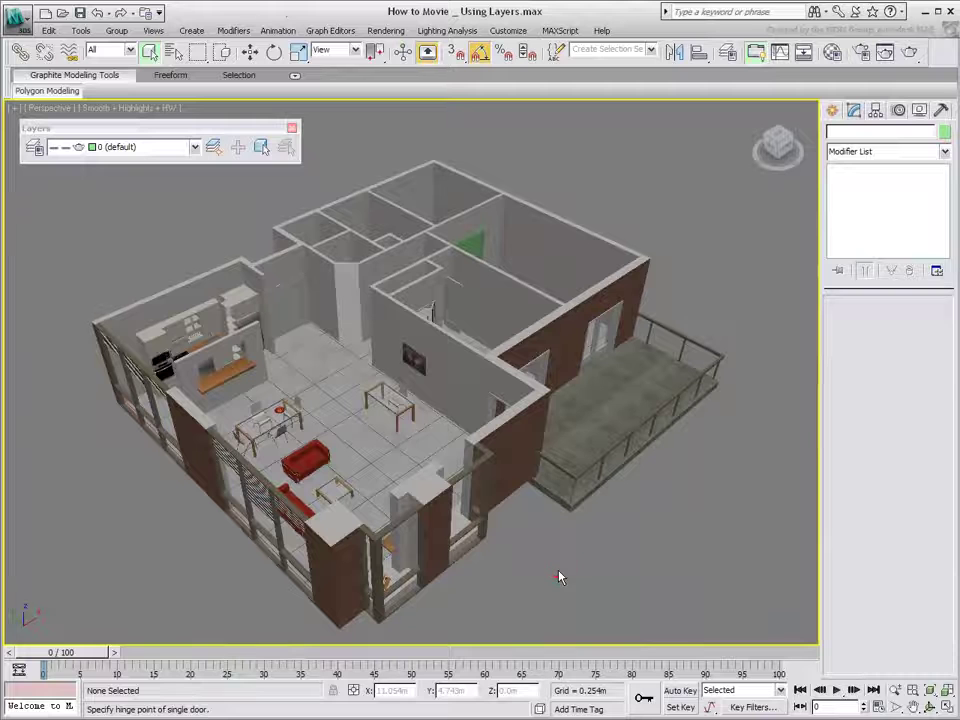
Step: Create a new layer named Cameras & Lights with nothing selected
left_click(213, 148)
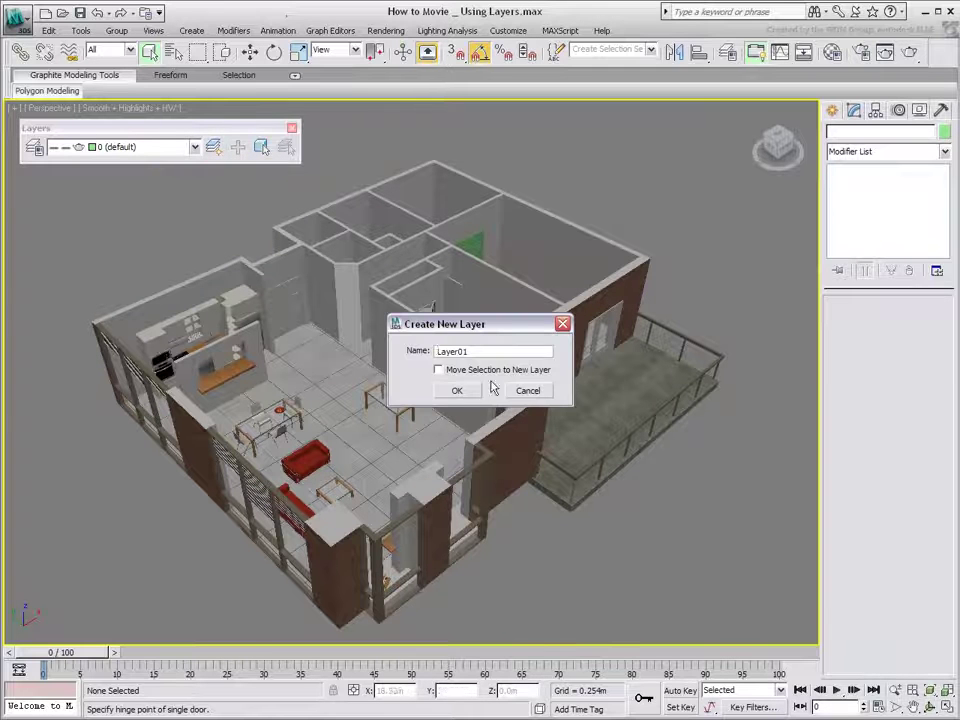
type("Ca")
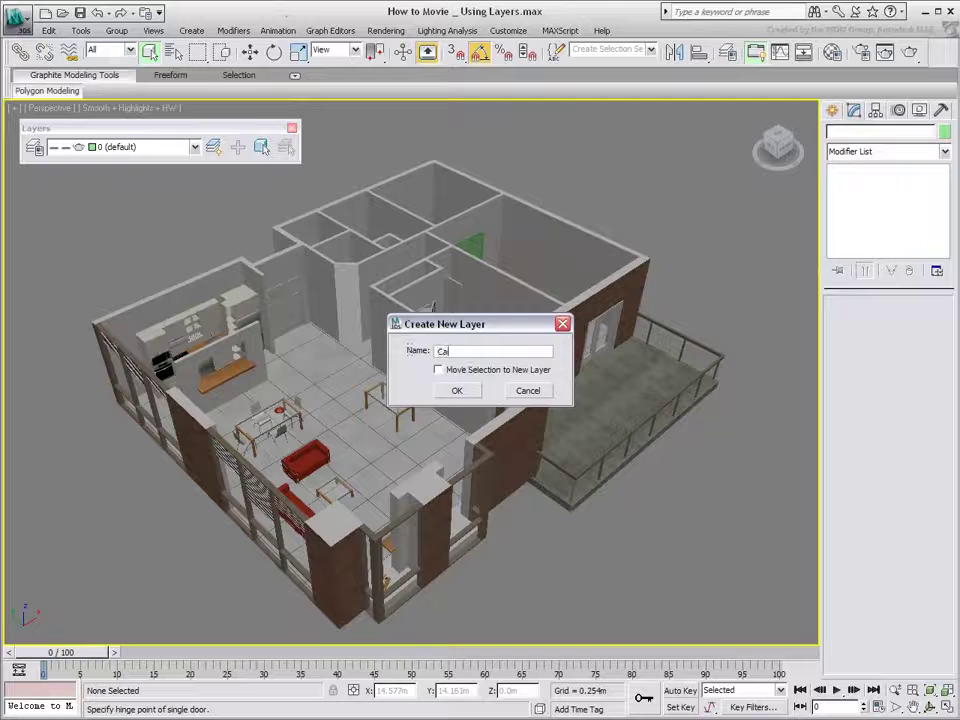
type("meras & Lights")
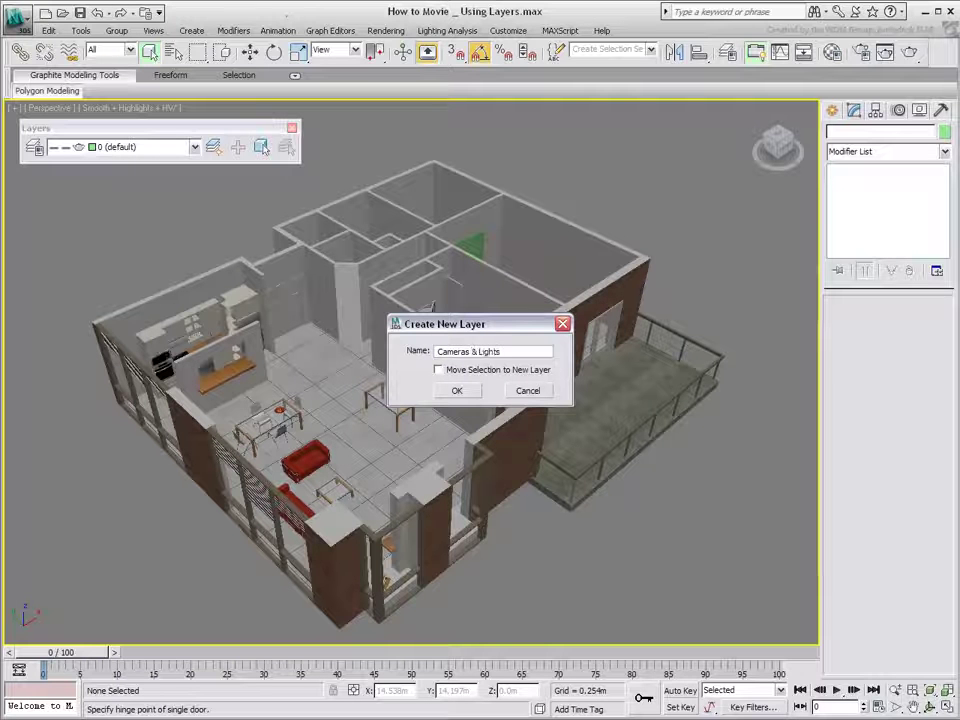
left_click(458, 390)
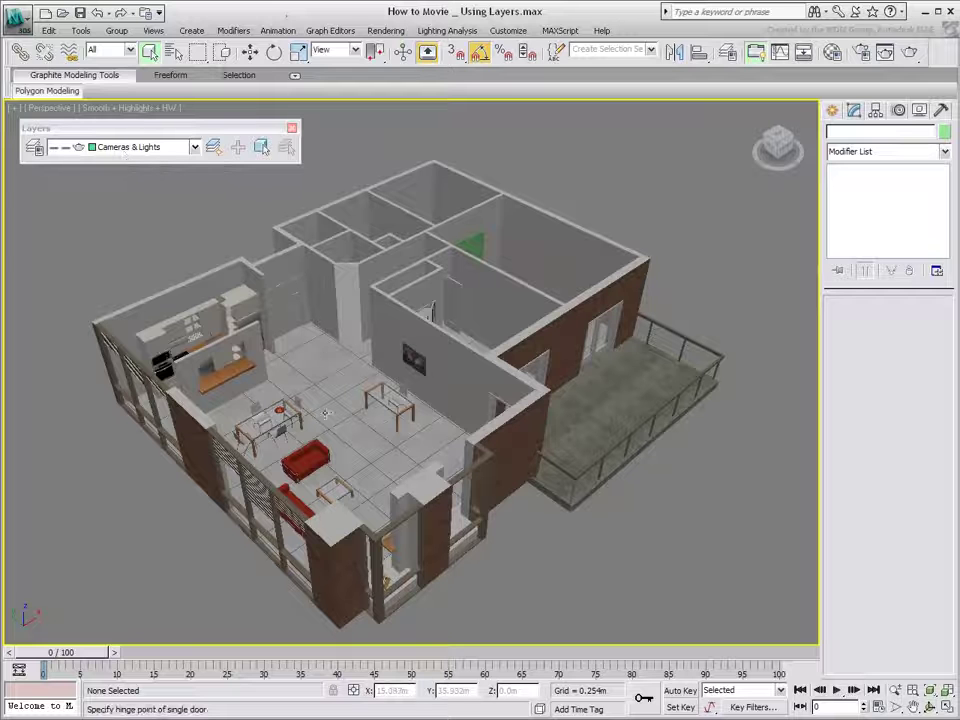
Step: Create a Furniture layer and move the desk, dining table set, both red sofas and the coffee table onto it
middle_click_drag(316, 374, 314, 433, "alt")
left_click(391, 420)
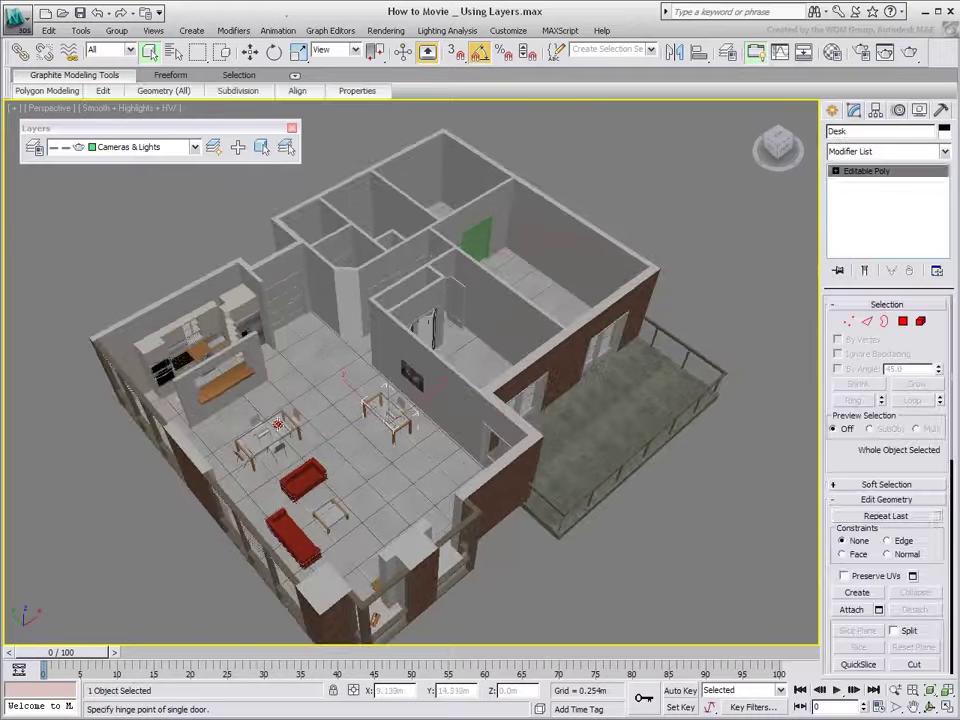
left_click(266, 428, "ctrl")
left_click(305, 482, "ctrl")
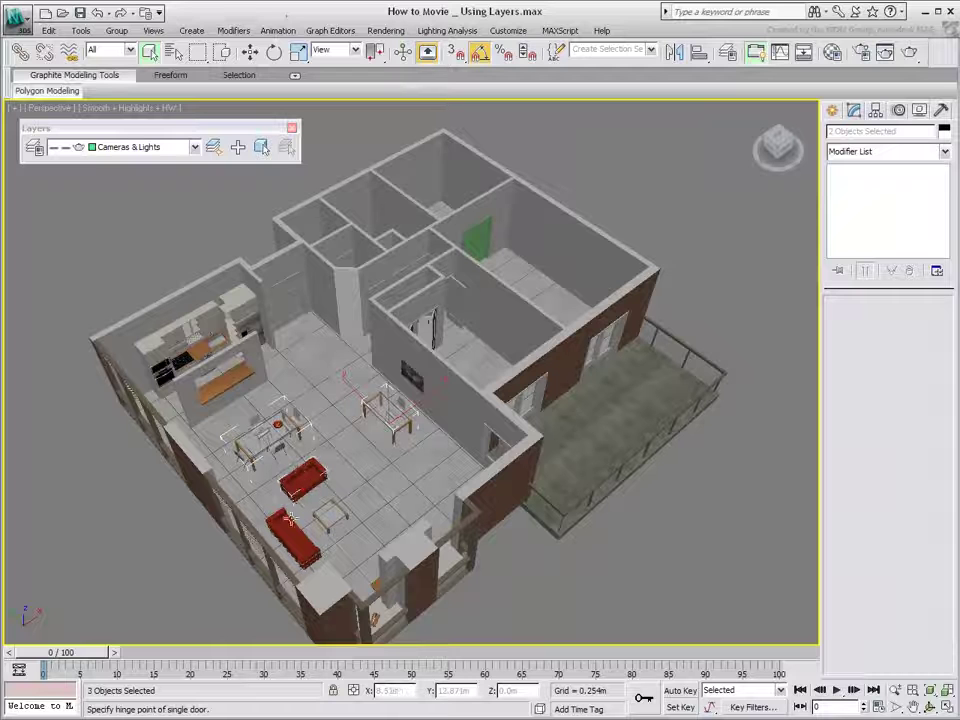
left_click(290, 536, "ctrl")
left_click(335, 515, "ctrl")
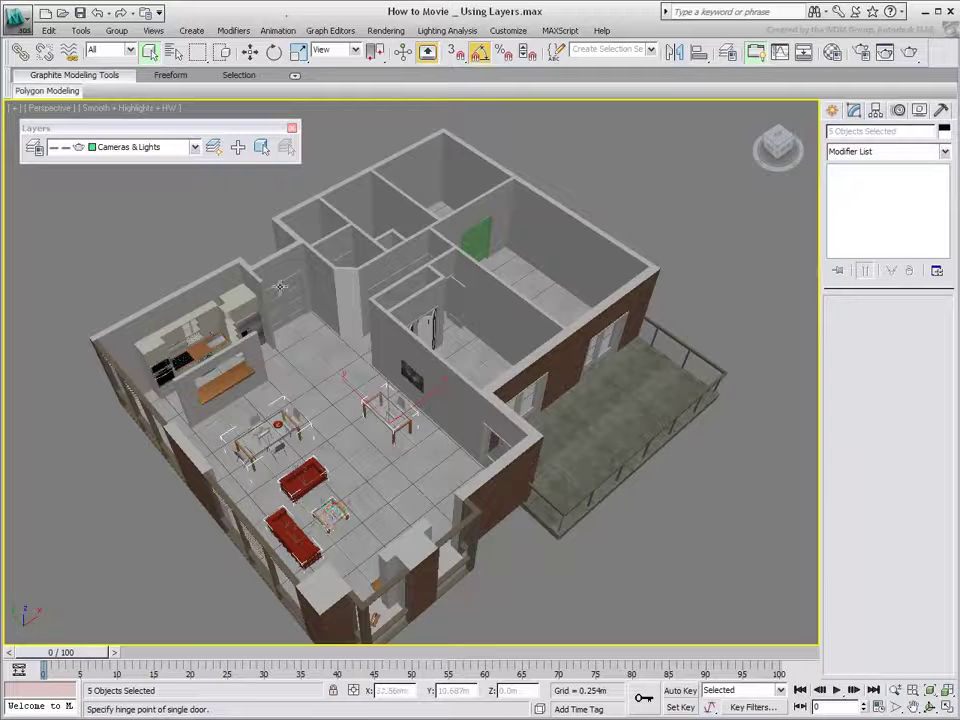
left_click(213, 151)
left_click_drag(480, 351, 391, 358)
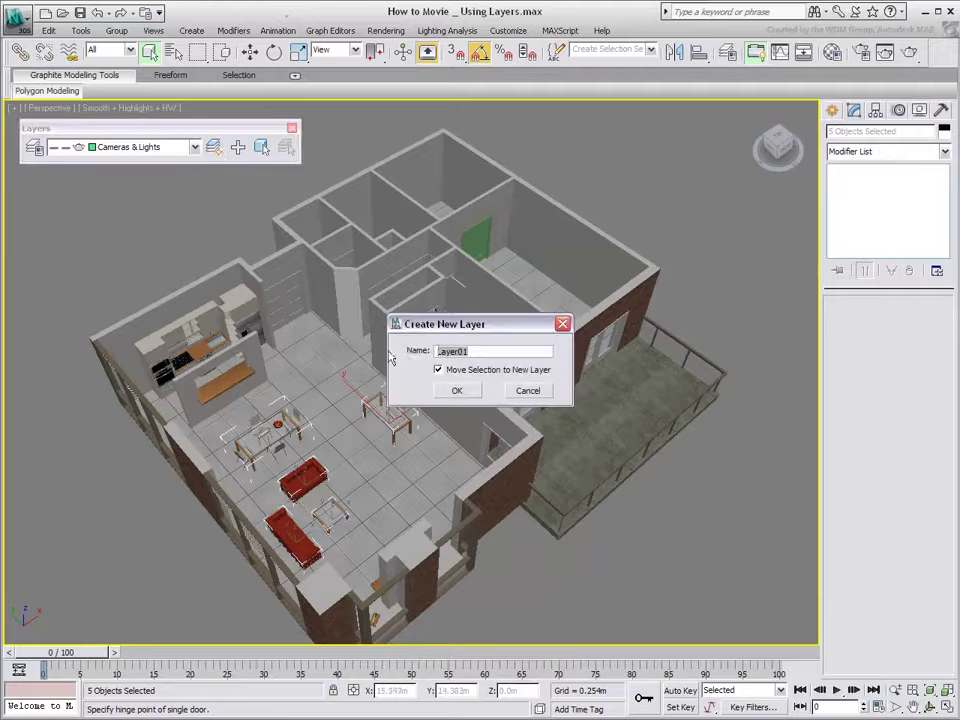
type("Furniture")
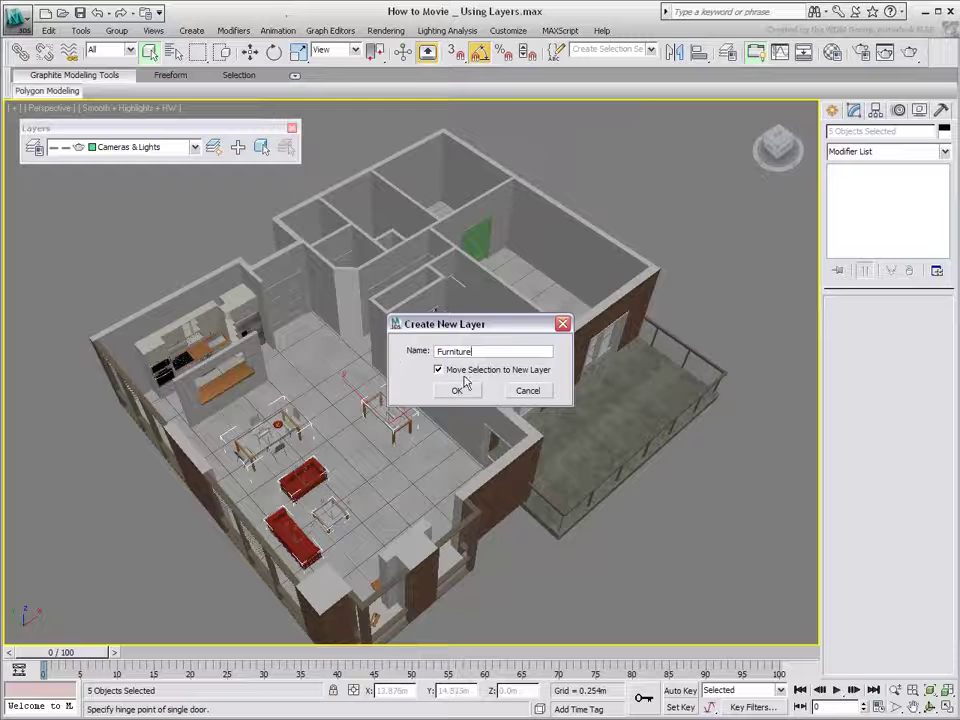
left_click(456, 390)
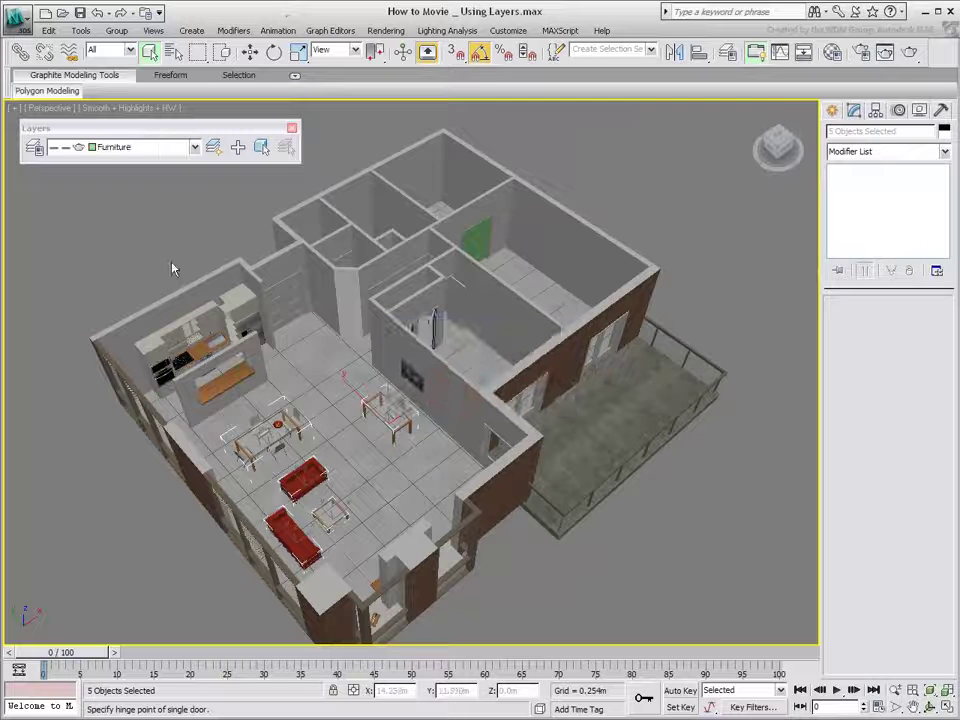
Step: Deselect the furniture, then hide and unhide the Furniture layer to check which objects it contains
middle_click_drag(165, 240, 165, 234, "alt")
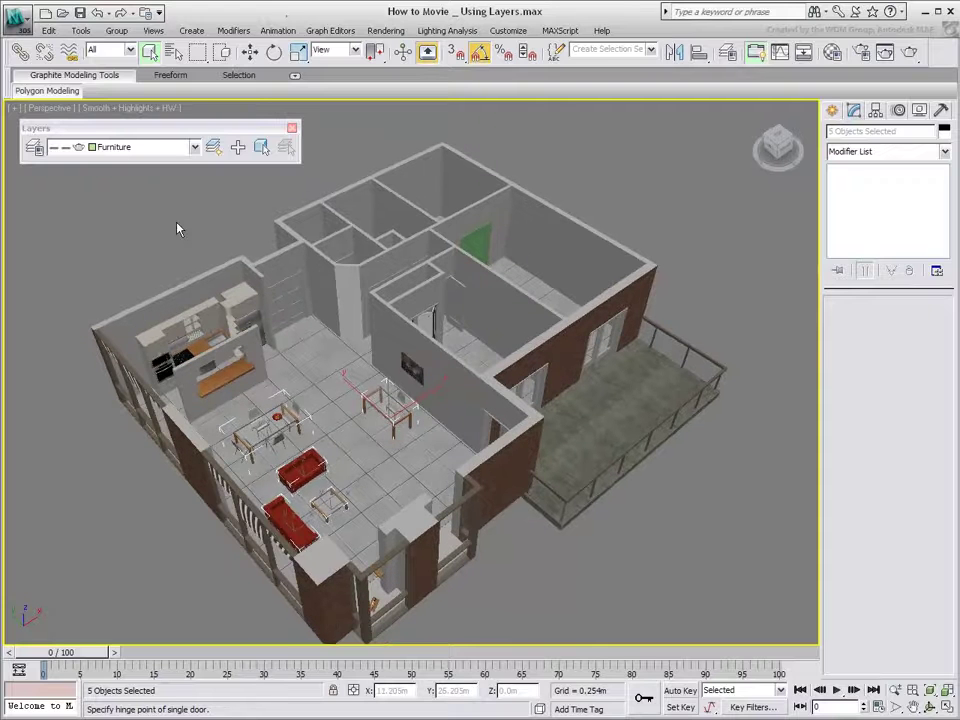
left_click(176, 228)
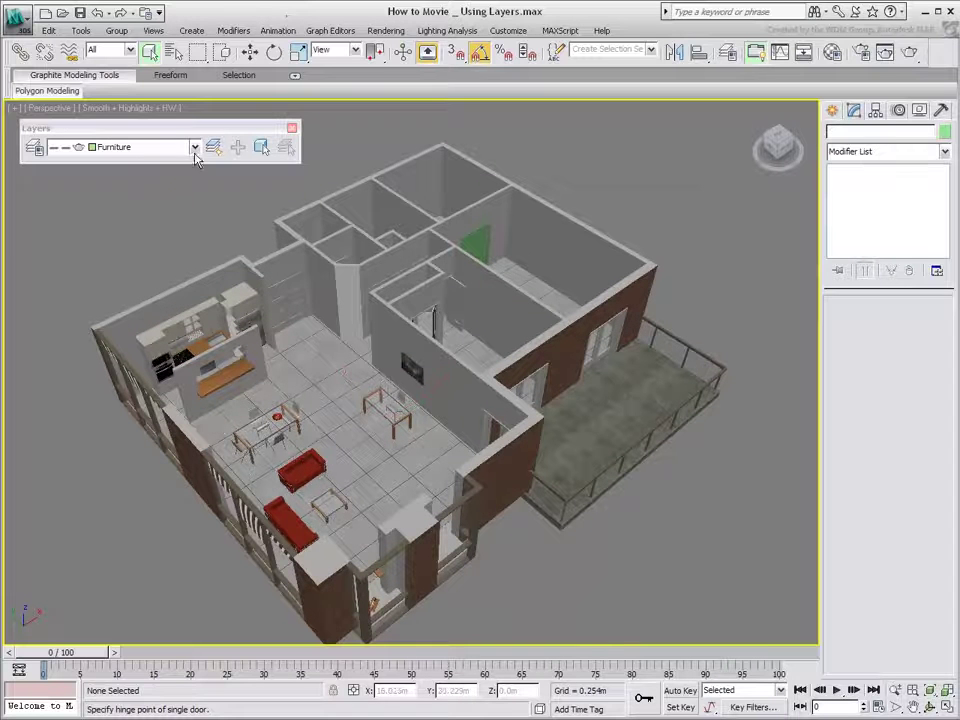
left_click(194, 147)
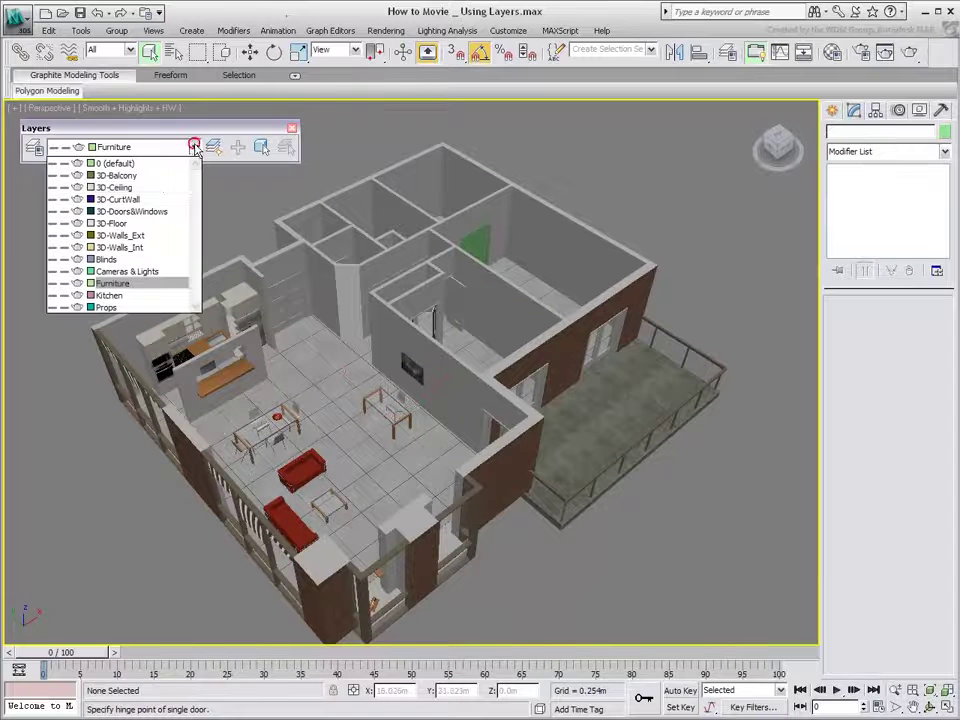
left_click(54, 284)
left_click(54, 284)
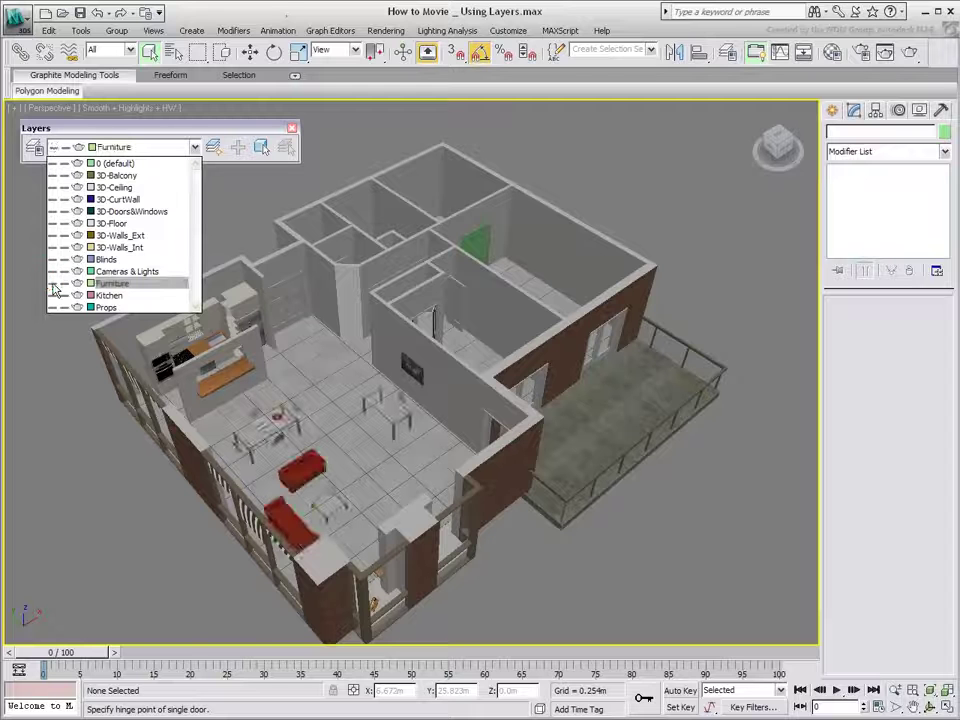
left_click(189, 131)
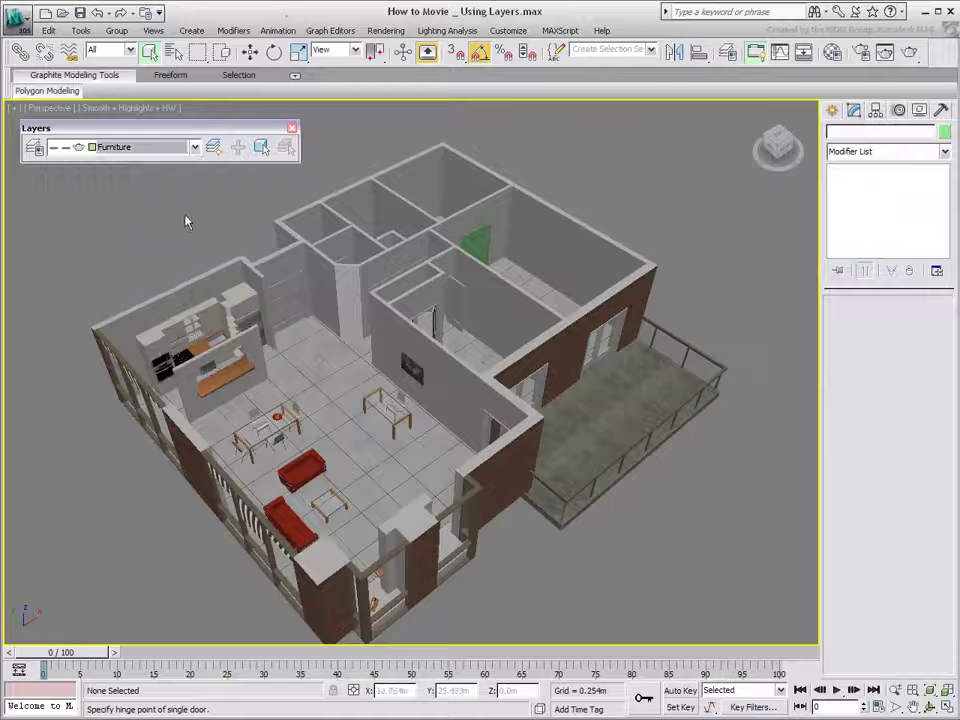
Step: Make 3D-Doors&Windows the current layer with nothing selected
left_click(194, 147)
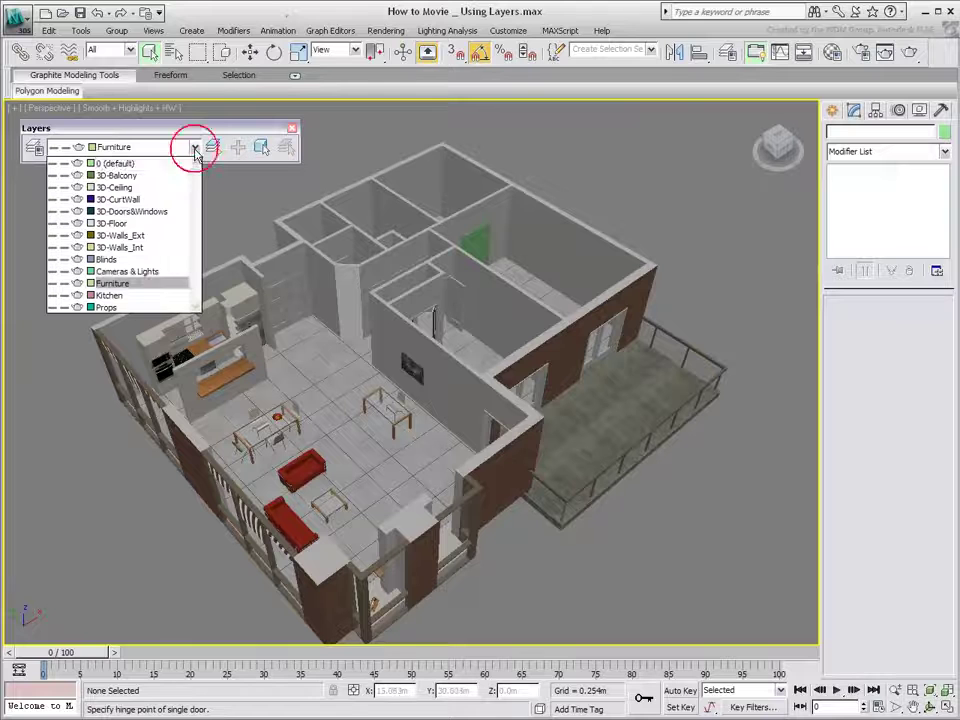
left_click(135, 212)
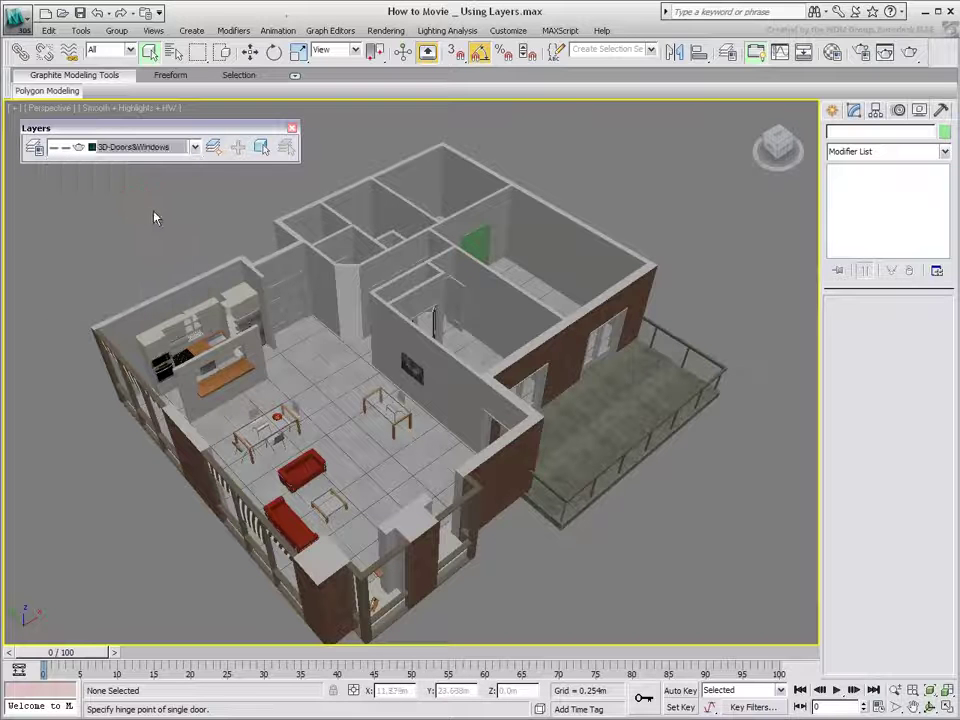
left_click(153, 211)
middle_click_drag(540, 395, 479, 378, "alt")
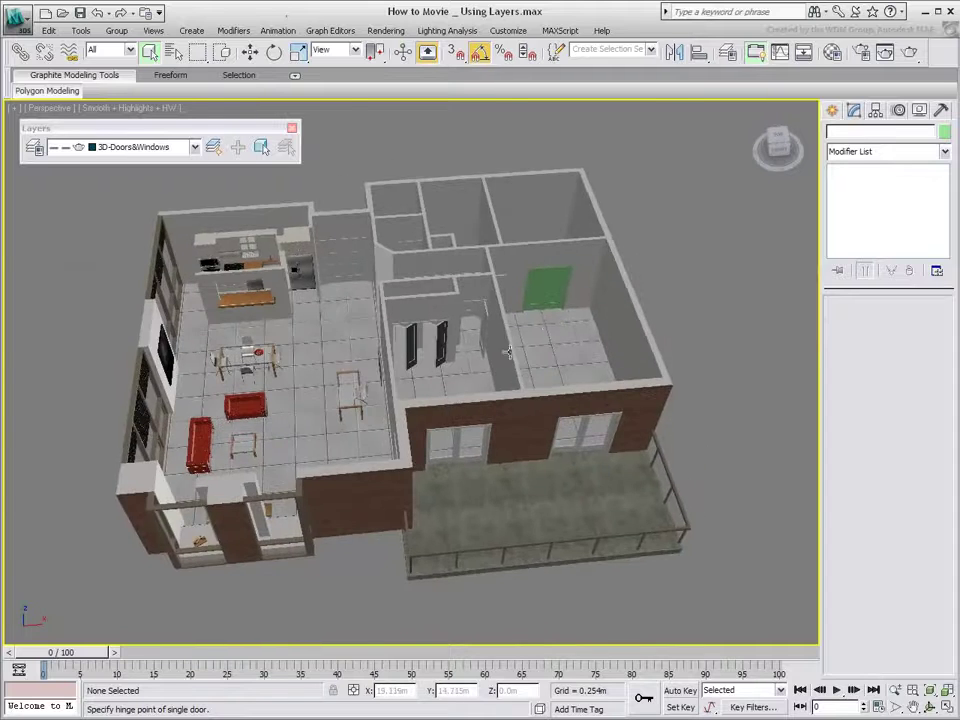
scroll(551, 328, "up", 3)
middle_click_drag(568, 341, 553, 413)
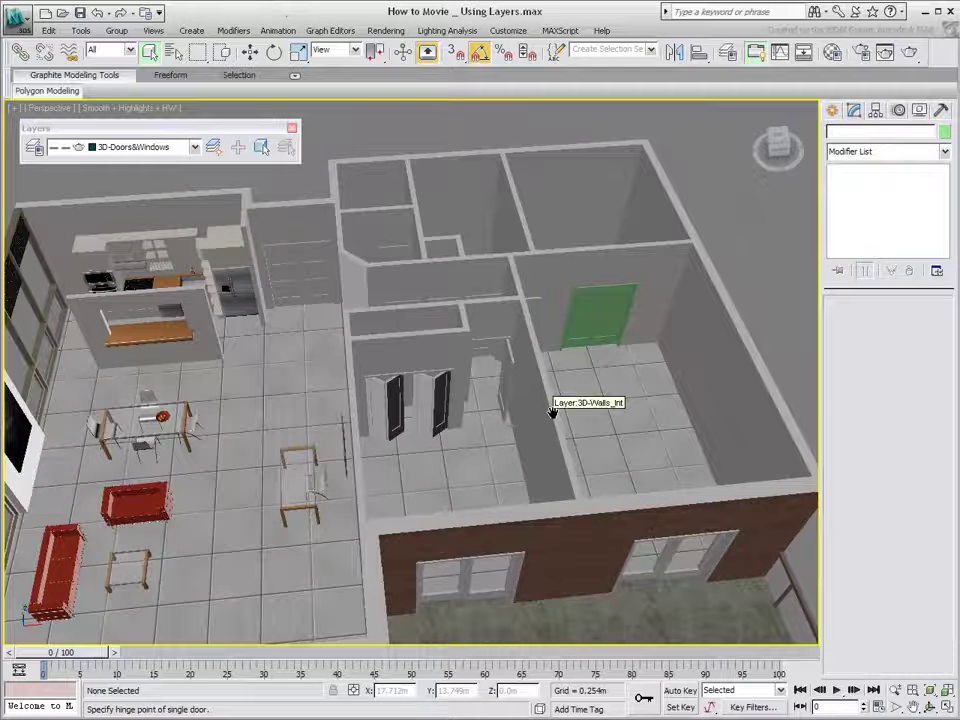
Step: Add the green double door to the current 3D-Doors&Windows layer and assign it the Doors&Windows_Plain material
left_click(599, 331)
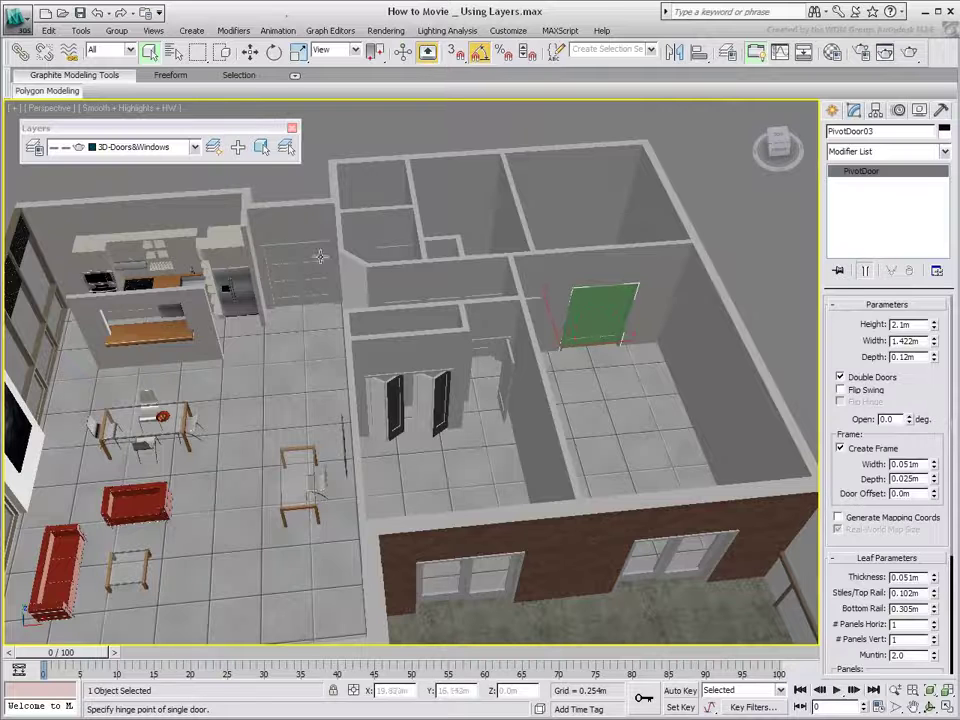
left_click(238, 148)
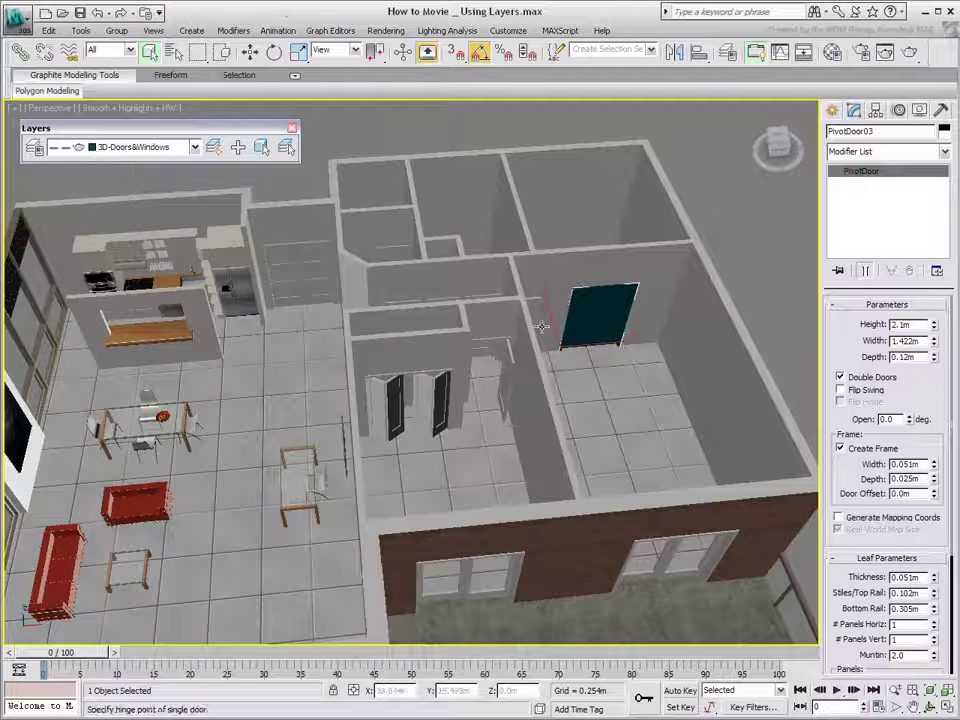
left_click(832, 51)
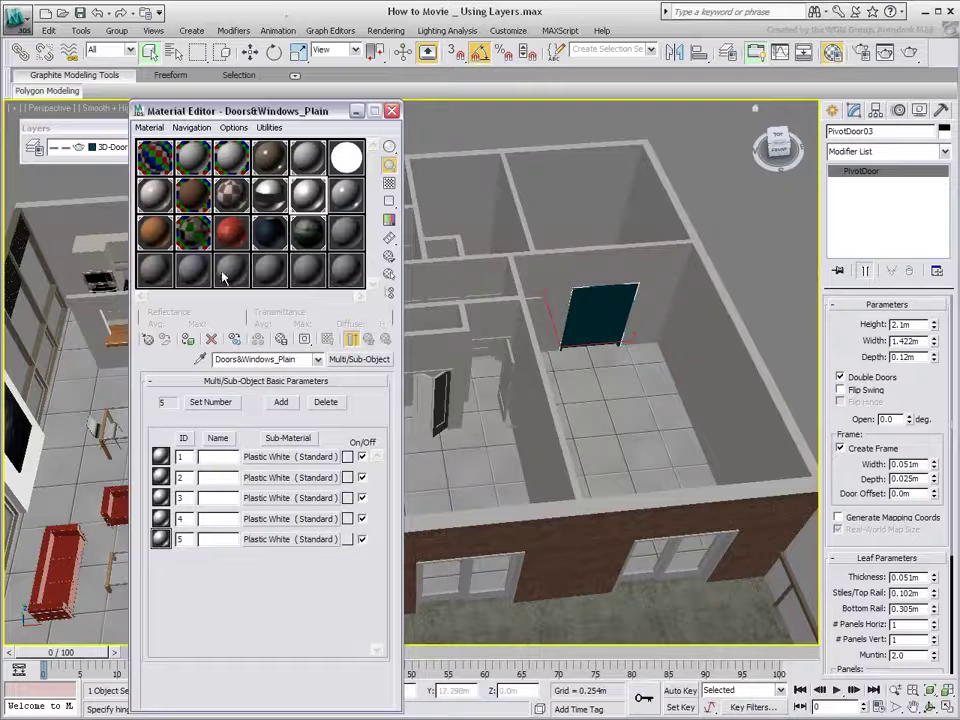
left_click(186, 341)
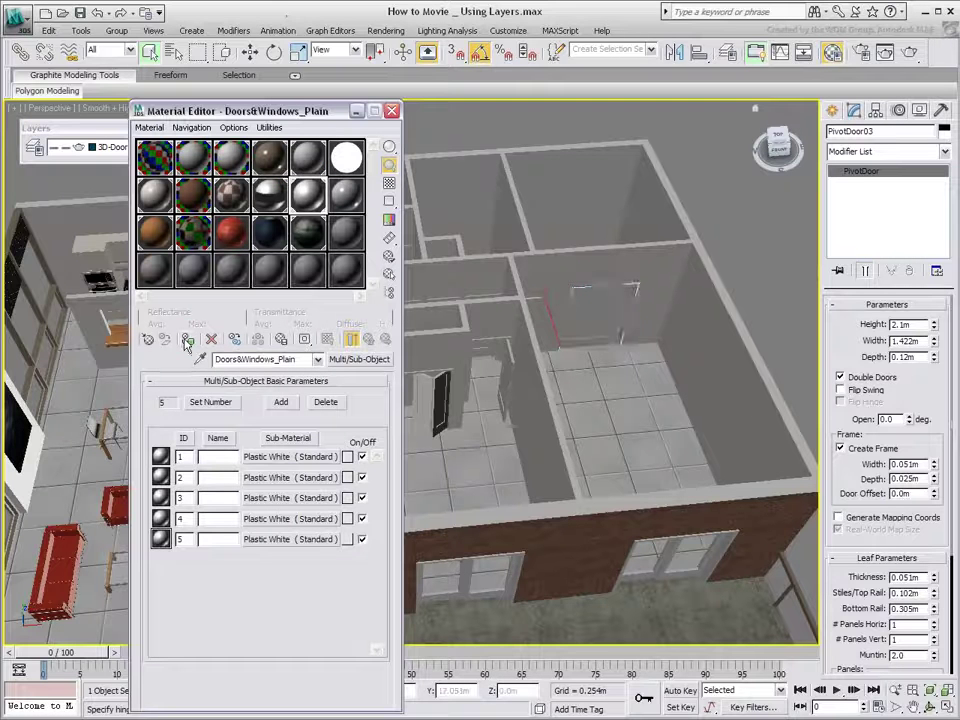
left_click(391, 112)
middle_click_drag(733, 260, 721, 263)
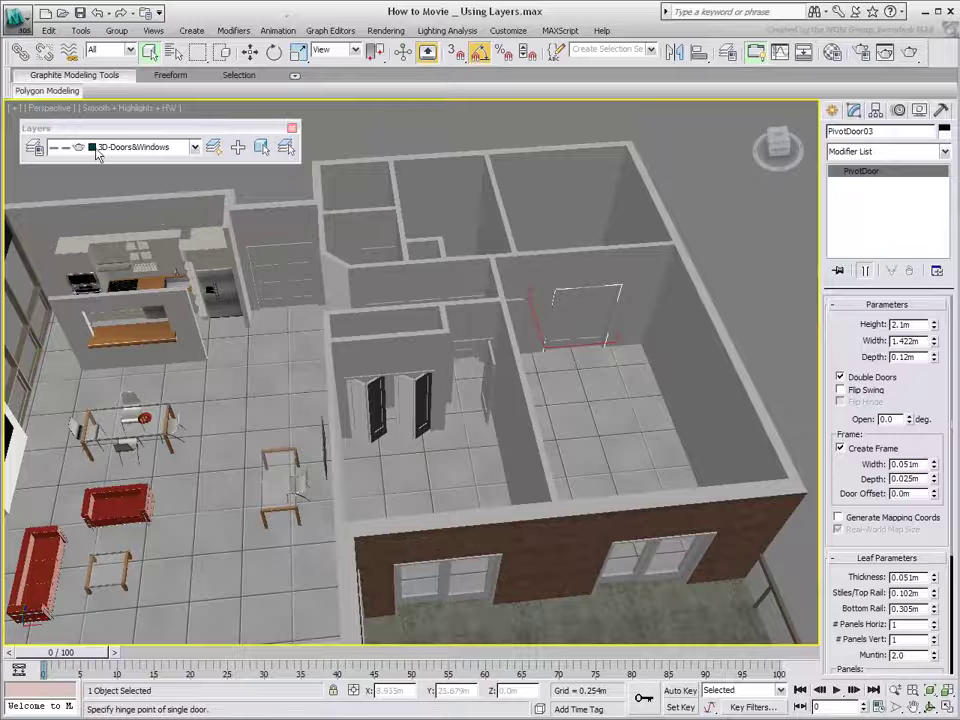
Step: Deselect the door and temporarily display the scene in wireframe to check the objects' layer colours
left_click(712, 260)
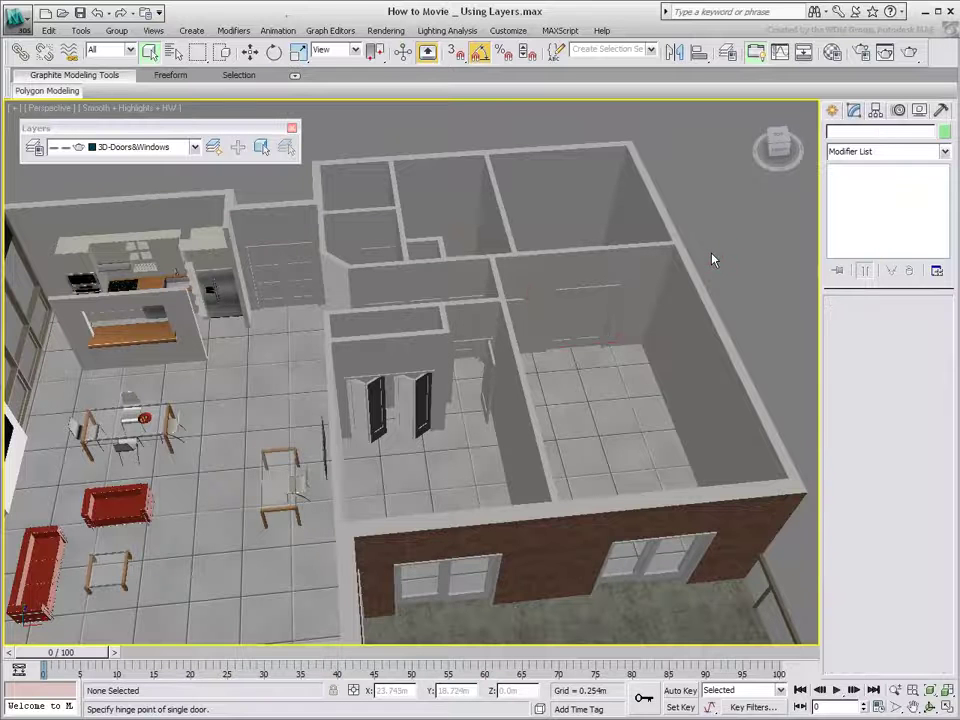
key("F3")
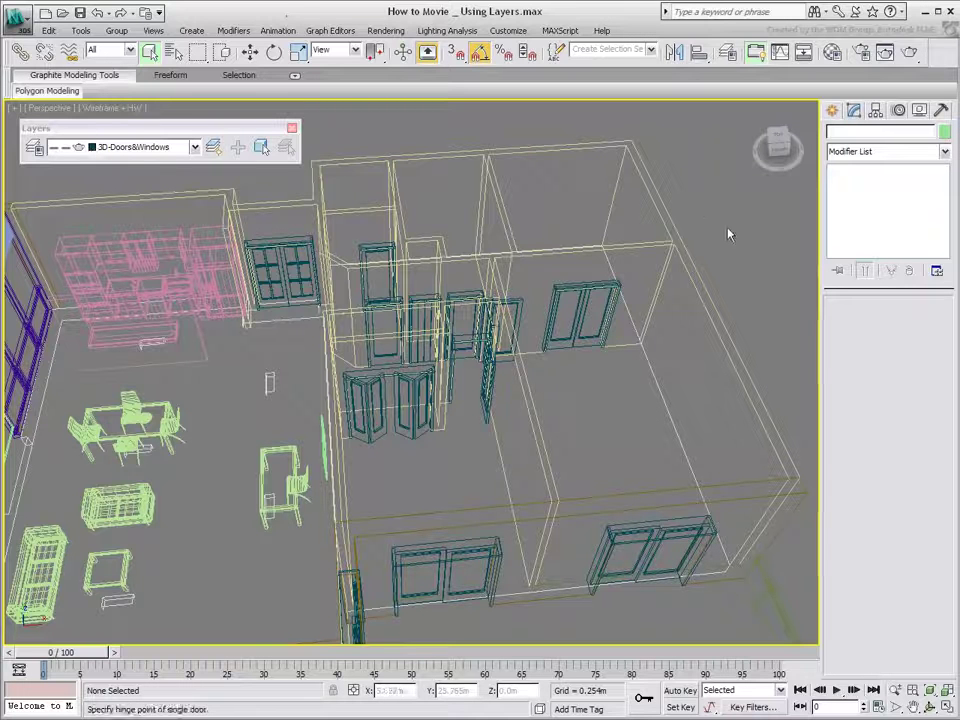
key("F3")
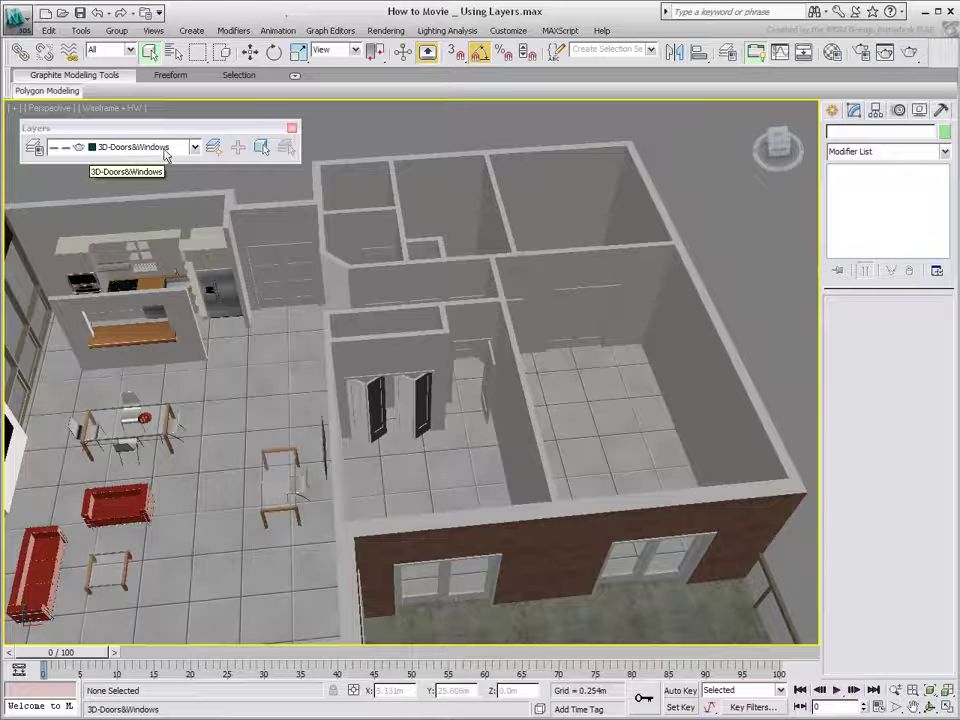
Step: Select all objects on the 3D-Doors&Windows layer, try moving them together, and undo the move
left_click(261, 149)
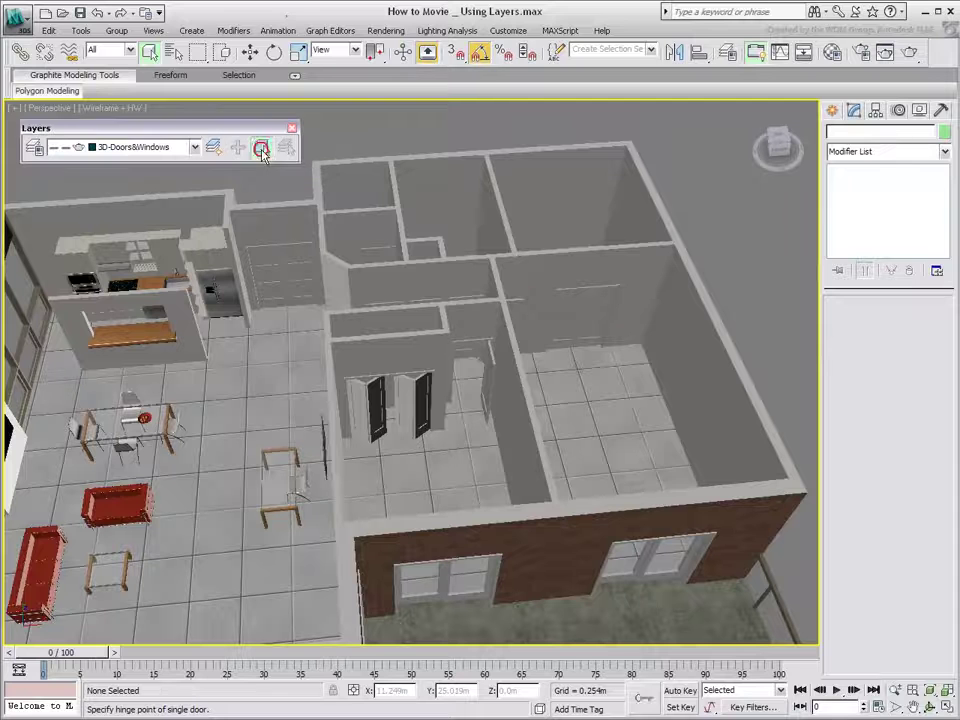
right_click(493, 352)
left_click(495, 356)
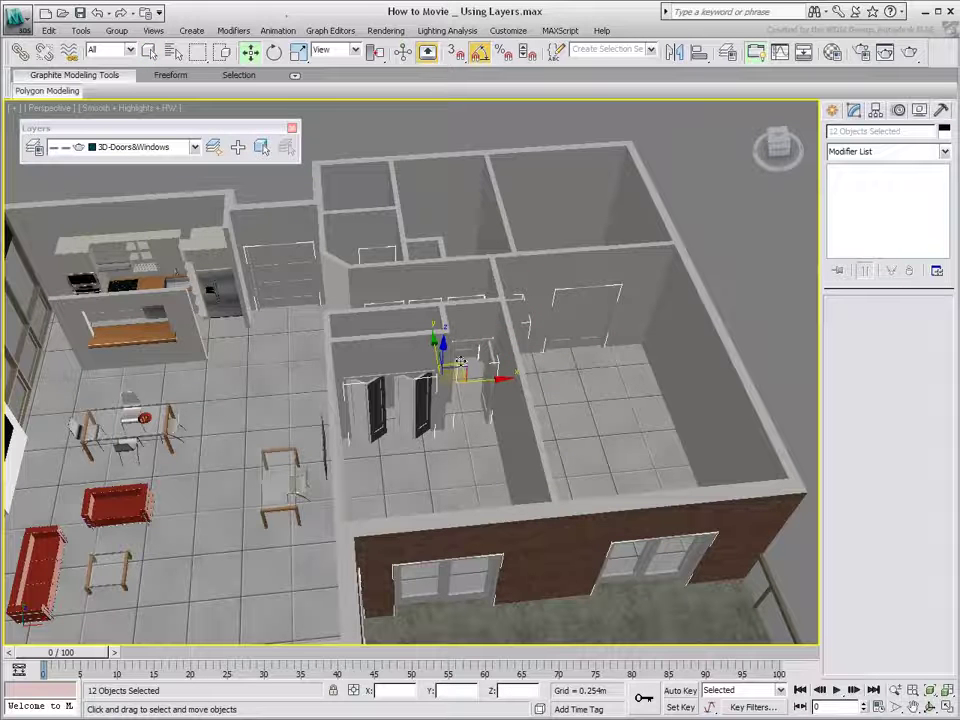
mouse_move(460, 362)
left_mouse_down()
mouse_move(440, 345)
mouse_move(456, 352)
mouse_move(451, 370)
left_mouse_up()
key("ctrl+z")
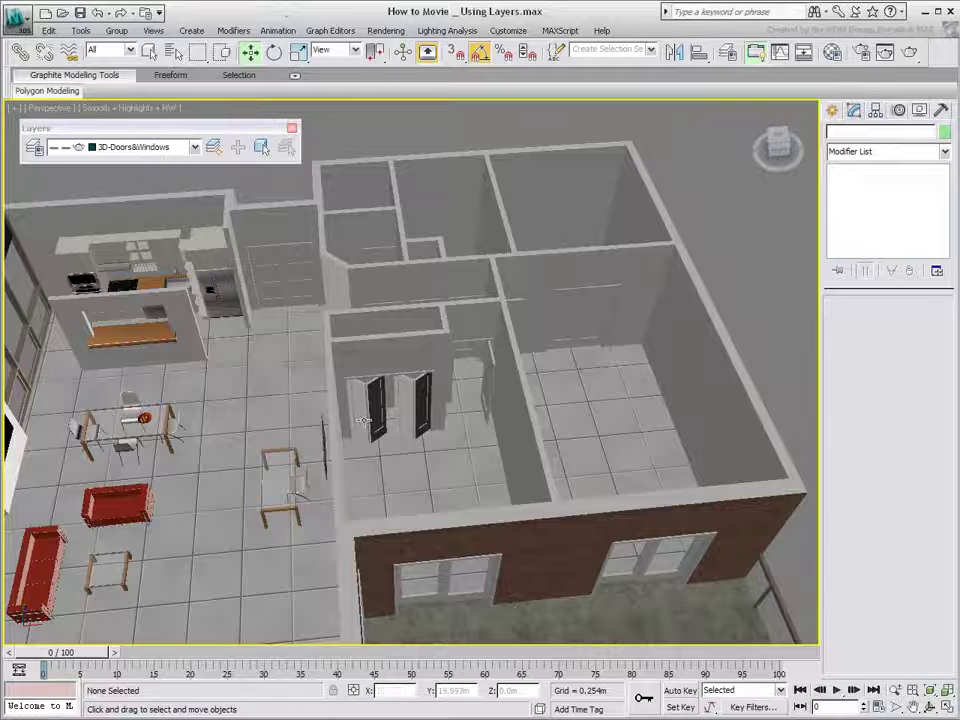
Step: Show the whole apartment from a corner angle and open the Layer Manager, made narrower and placed clear of the living area
middle_click_drag(353, 422, 396, 365, "alt")
scroll(393, 398, "down", 3)
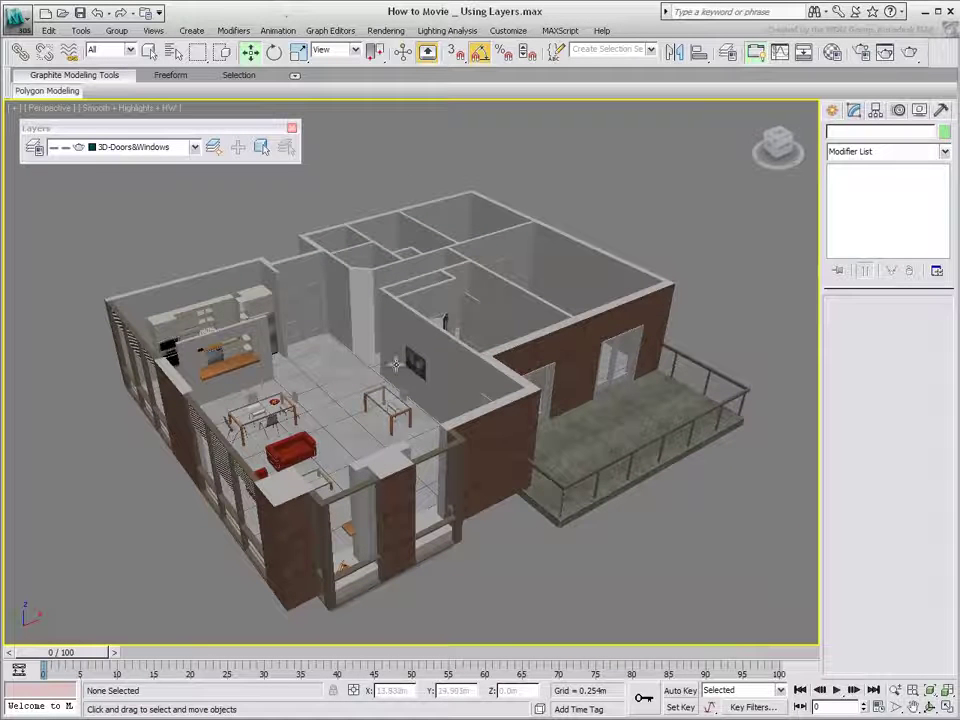
left_click(34, 152)
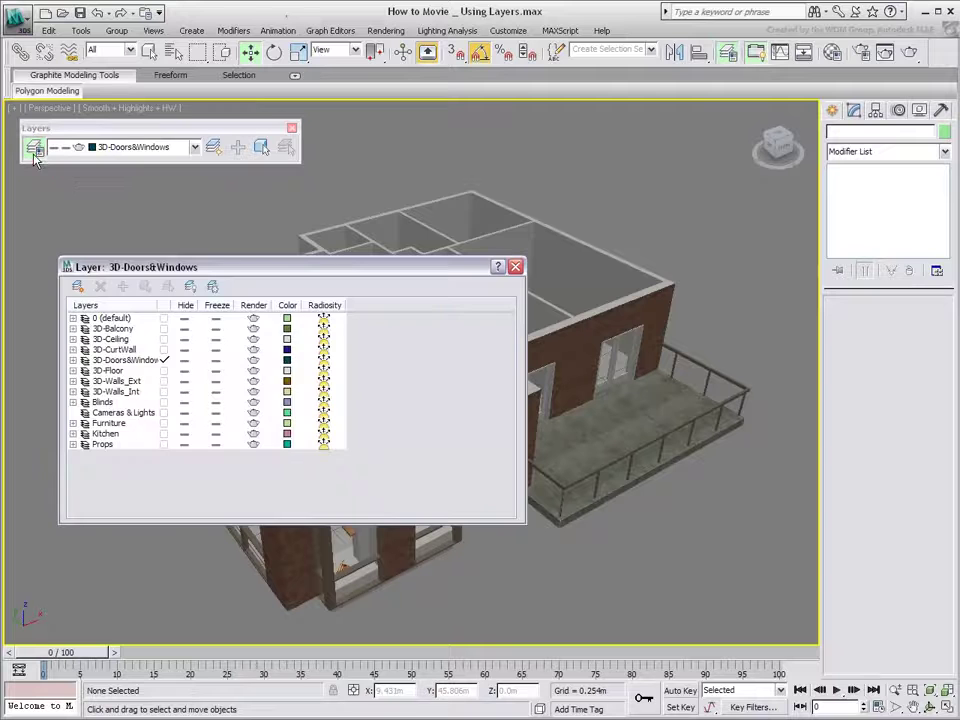
left_click_drag(230, 265, 693, 151)
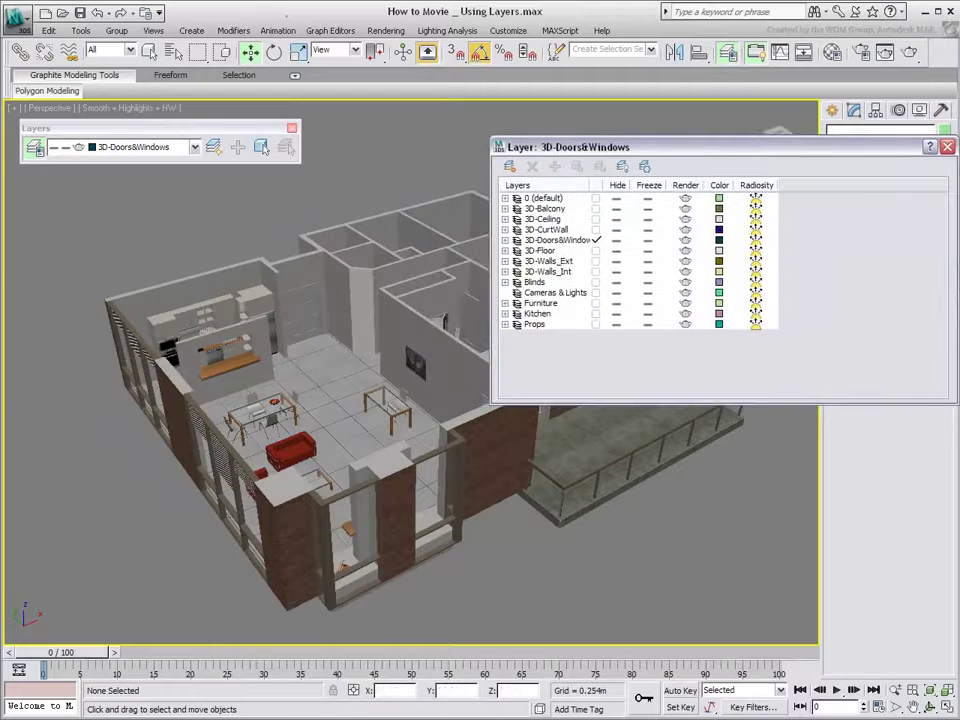
left_click_drag(952, 405, 838, 433)
left_click_drag(714, 150, 814, 127)
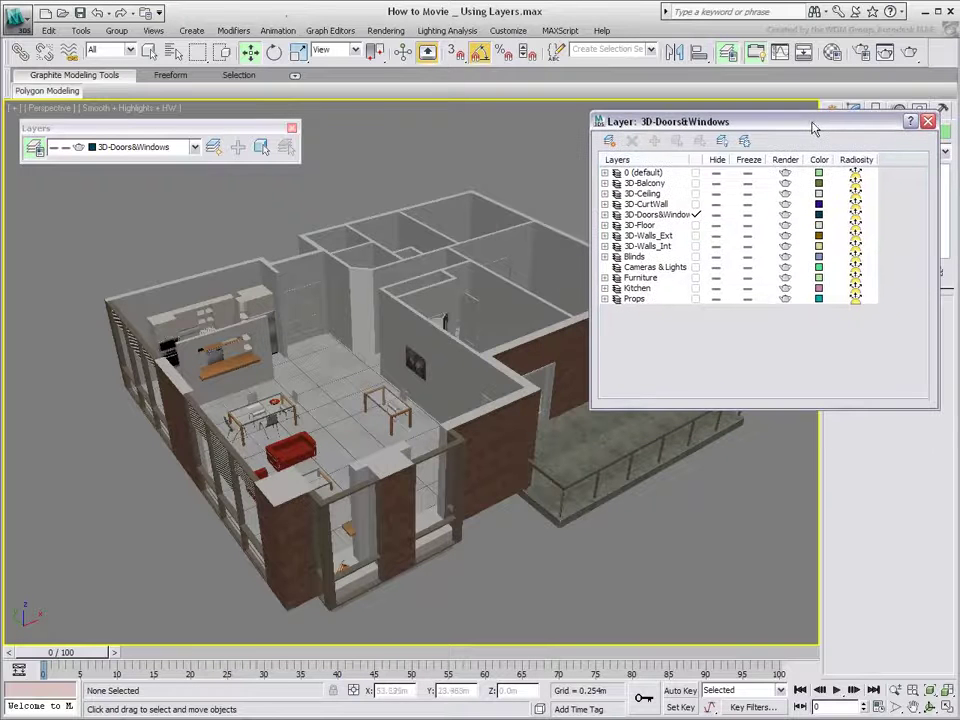
Step: Examine which objects belong to the 3D-Doors&Windows and Furniture layers by expanding and collapsing each one
left_click(602, 215)
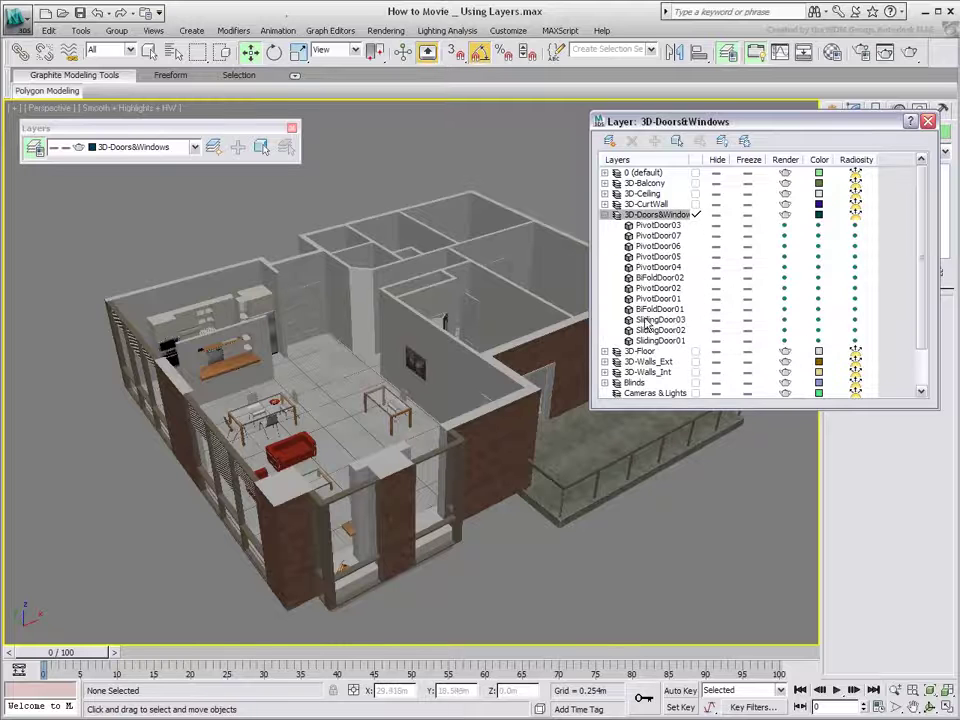
left_click(603, 215)
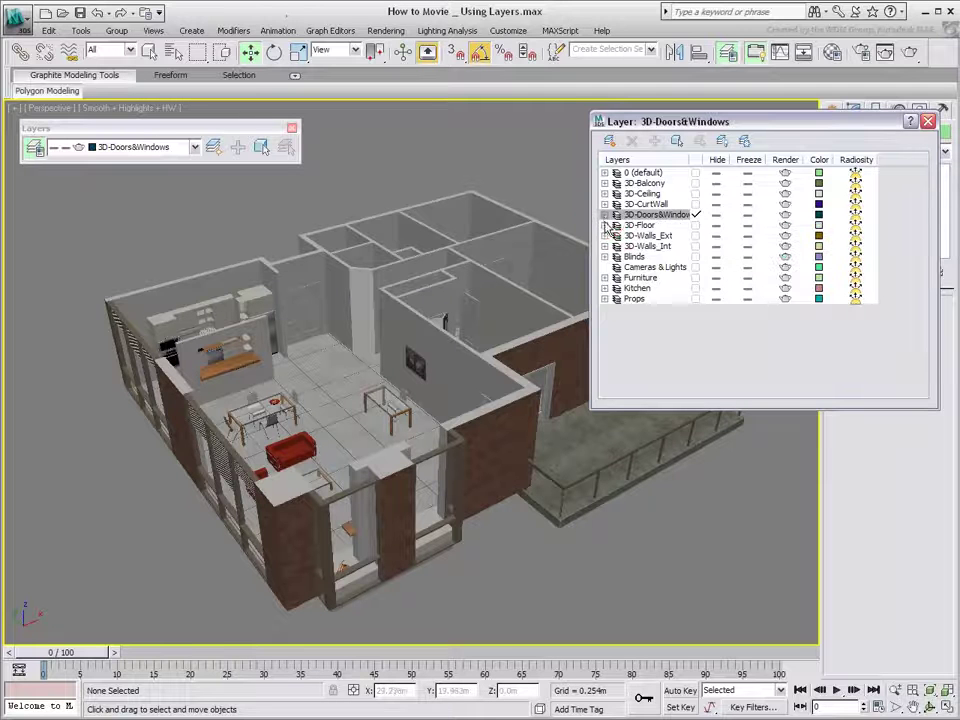
left_click(604, 278)
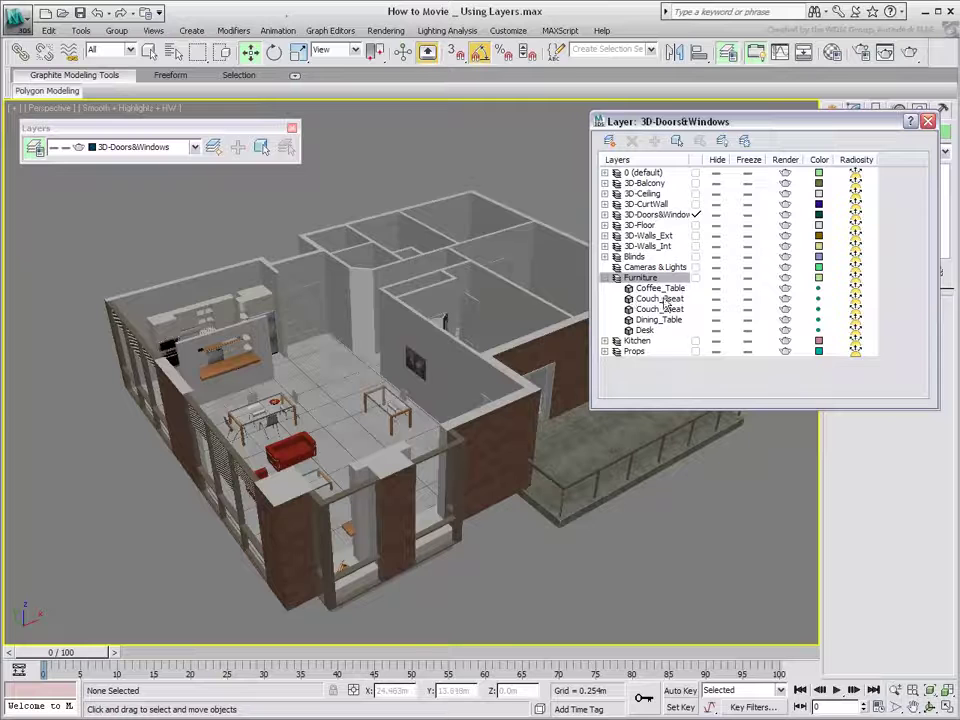
left_click(604, 279)
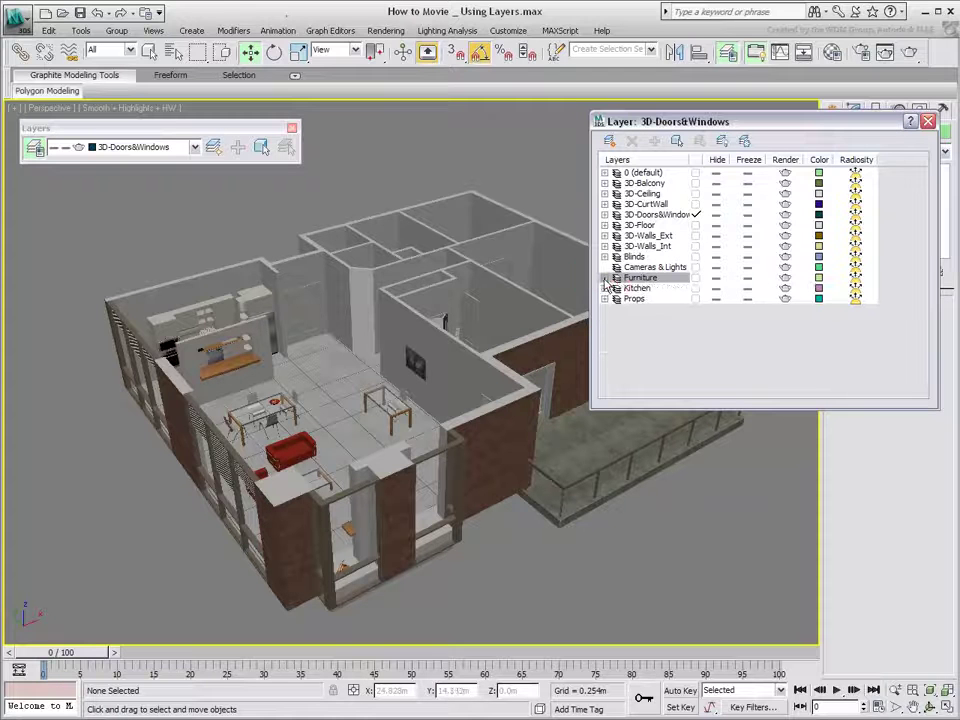
Step: Enable See-Through display in the layer properties of 3D-Walls_Ext
right_click(639, 236)
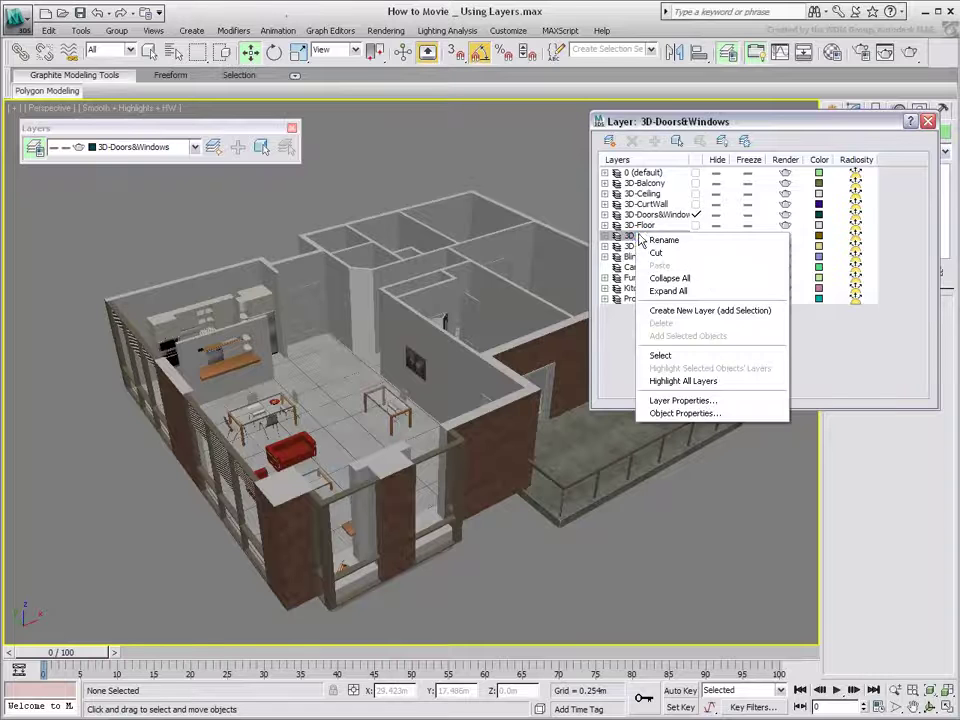
left_click(688, 401)
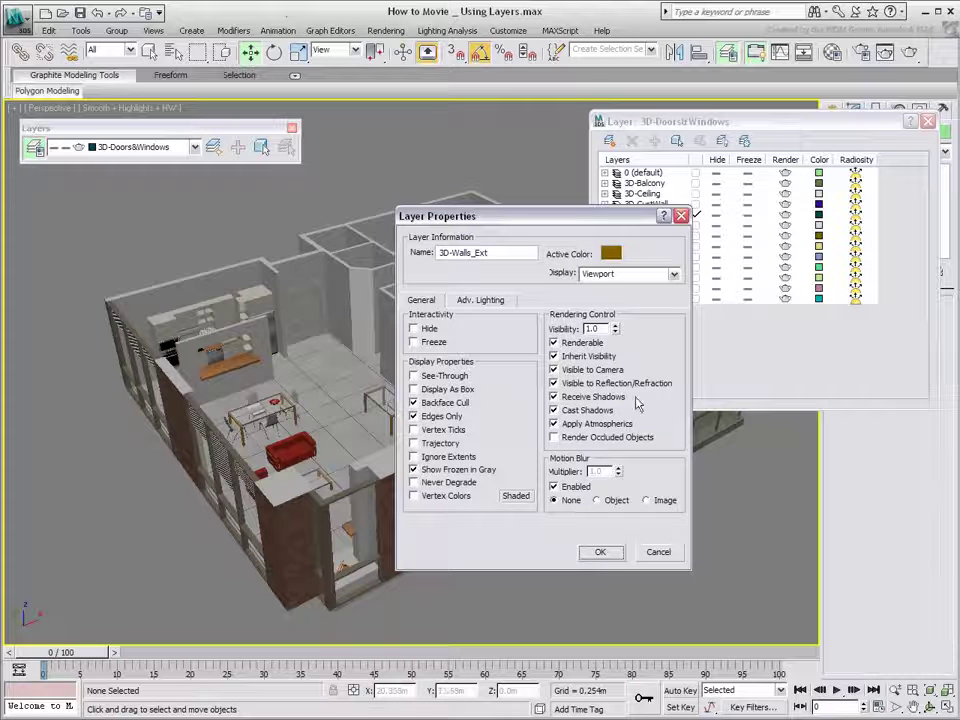
left_click(413, 375)
left_click(601, 553)
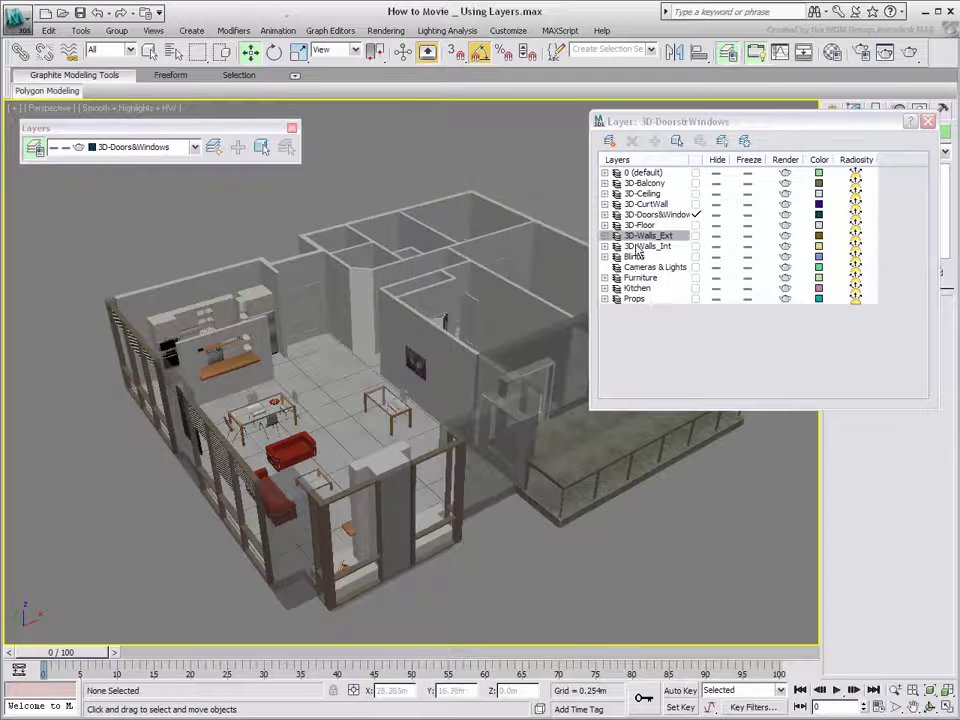
Step: Enable See-Through display in the layer properties of 3D-Walls_Int
right_click(636, 247)
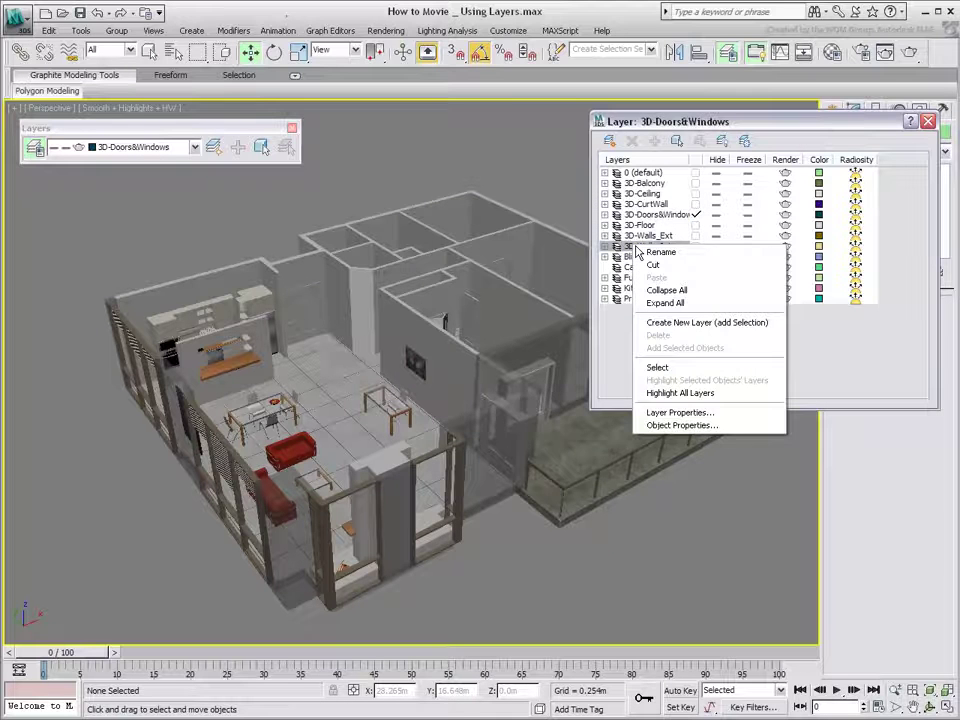
left_click(648, 413)
left_click(418, 377)
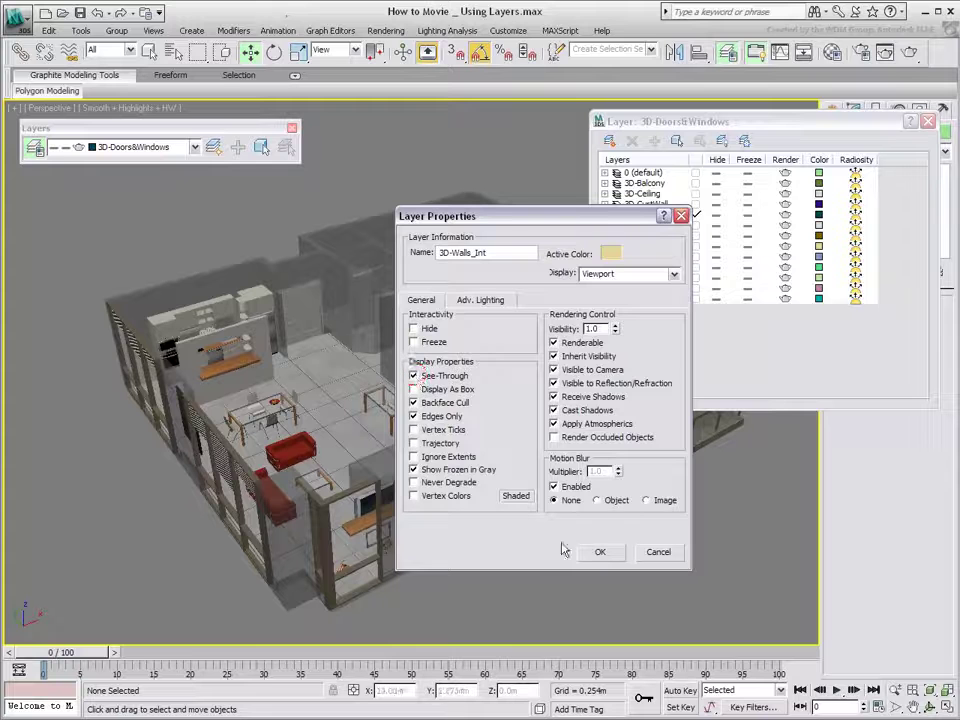
left_click(602, 553)
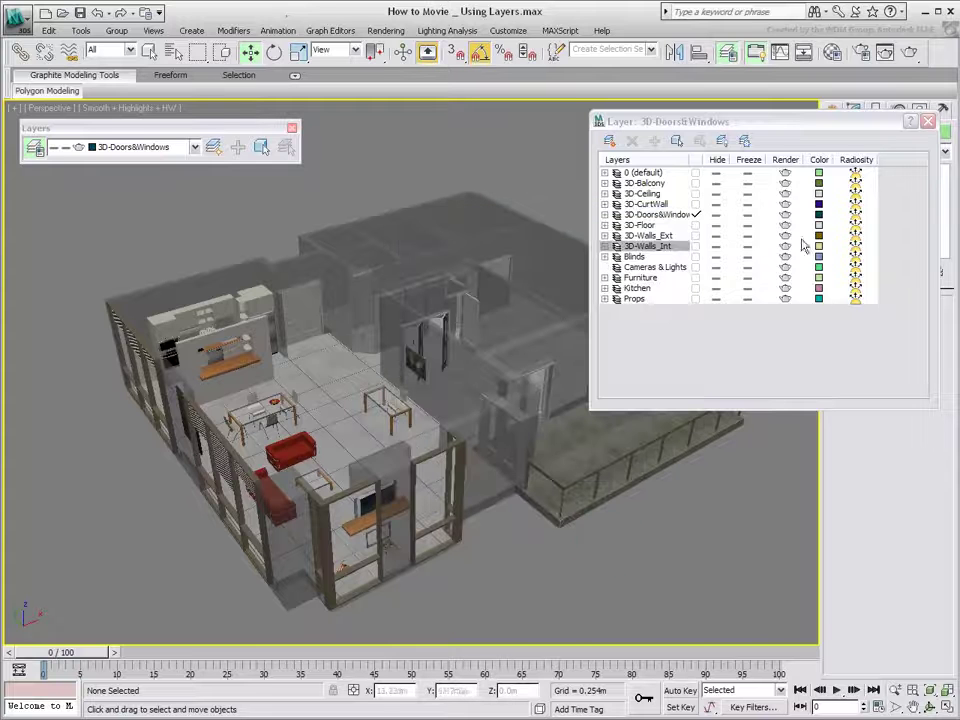
Step: Move the Layer Manager aside to inspect the apartment through its see-through walls, then bring the dialog back
left_click_drag(820, 124, 828, 563)
middle_click_drag(350, 310, 341, 453, "alt")
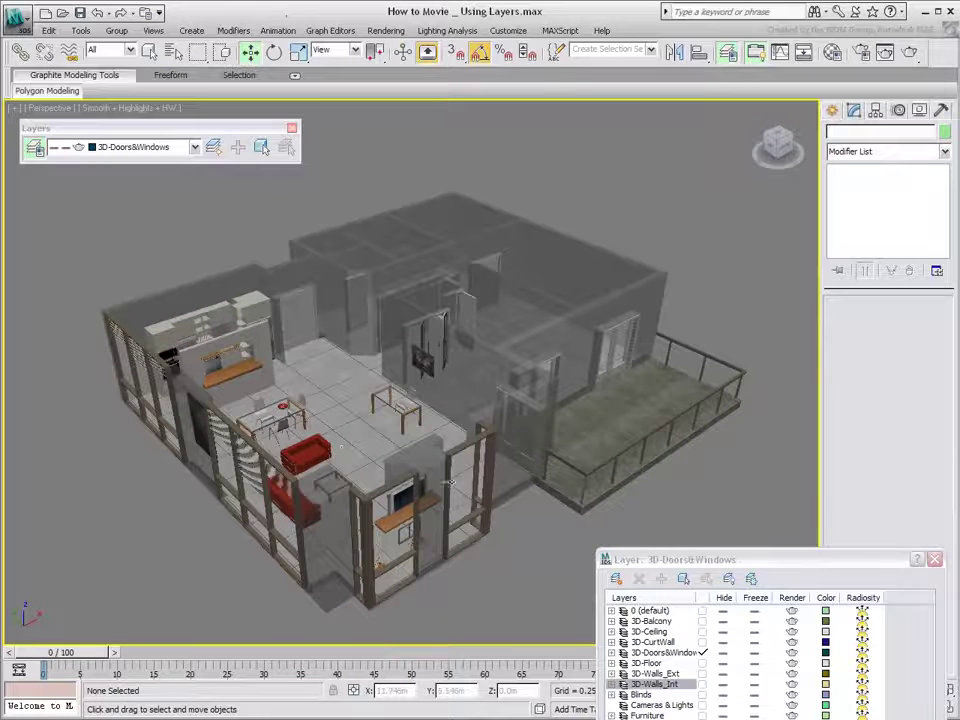
left_click_drag(670, 565, 539, 248)
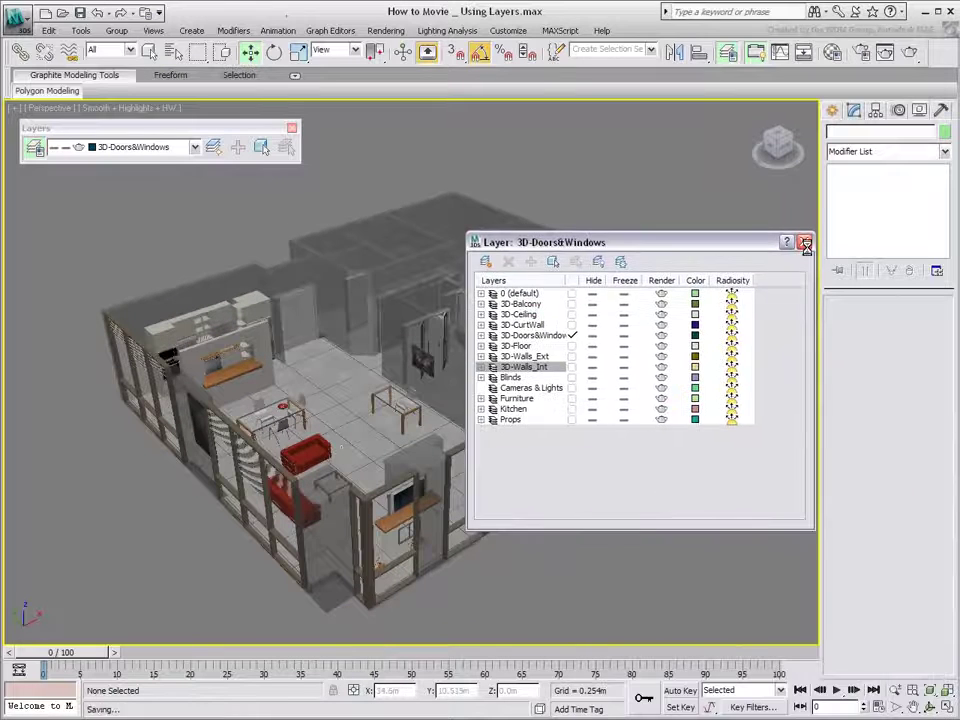